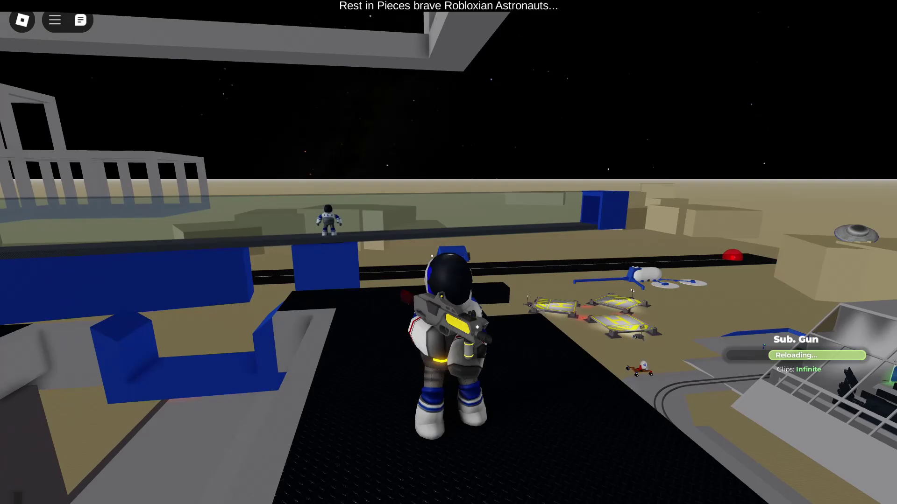
Cycle through the rifle, pistol and sub gun while walking across the base roof.
key(1)
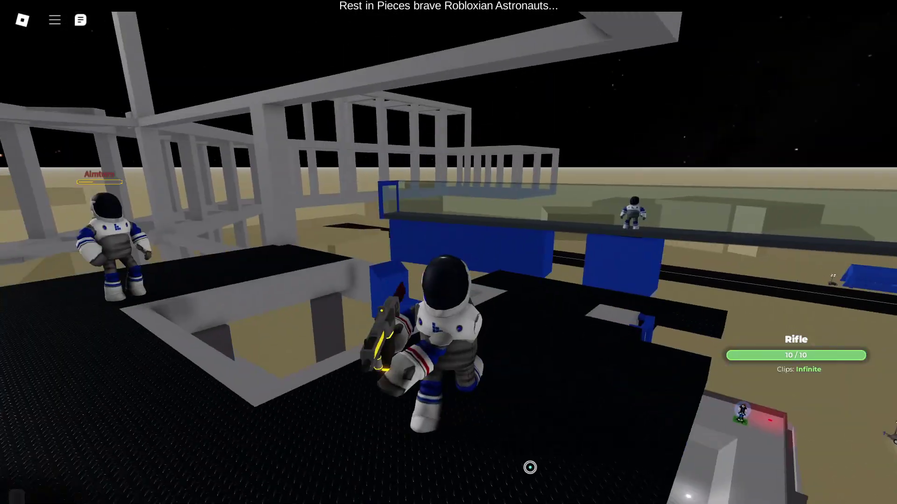
key(2)
key(w)
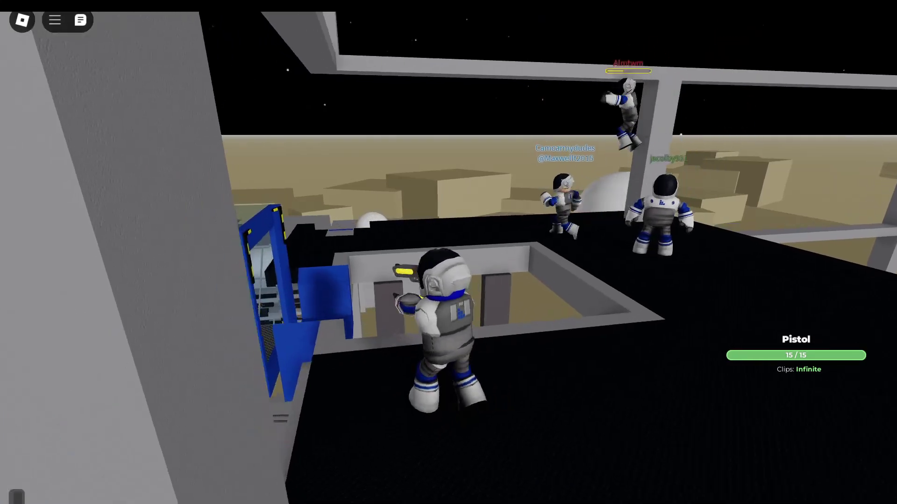
key(3)
Pass the blue doorway, ready the glowing blue melee tool, and knock down the approaching player.
key(w)
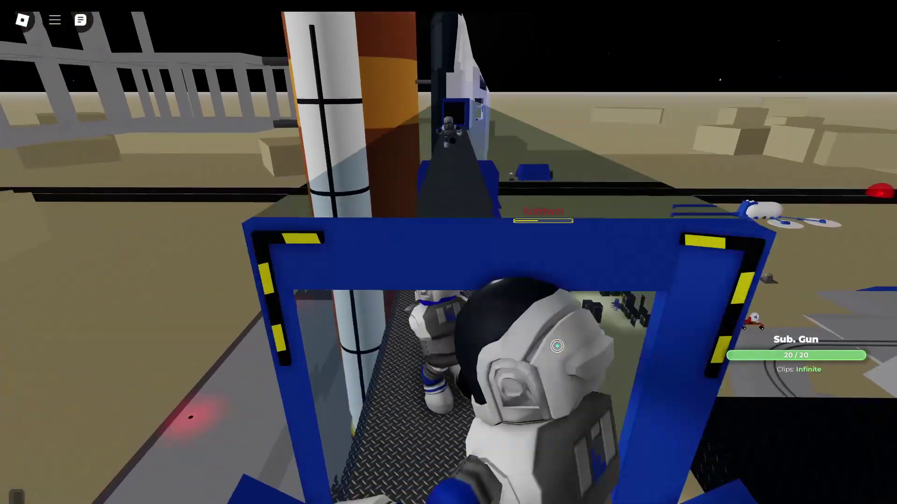
key(w)
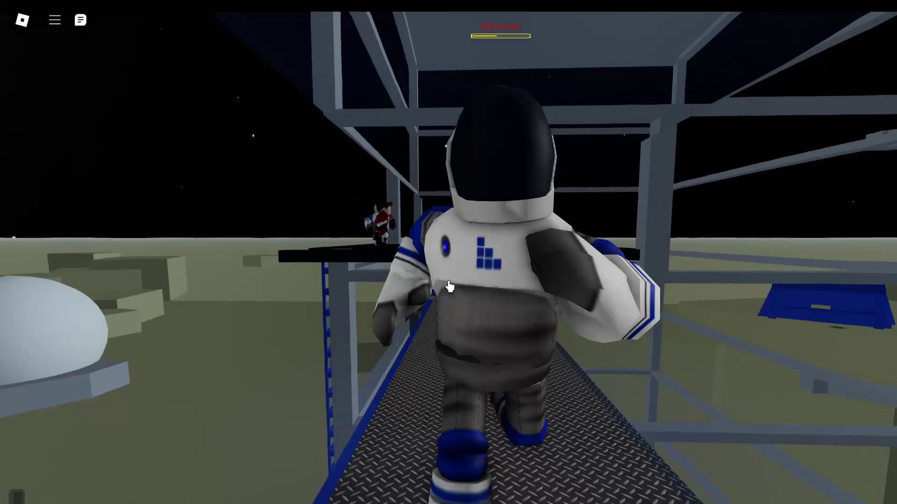
key(4)
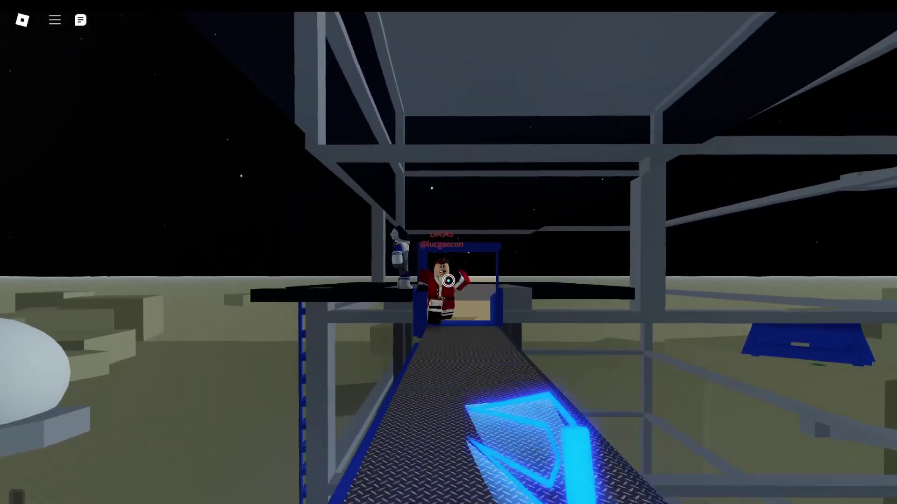
click(448, 281)
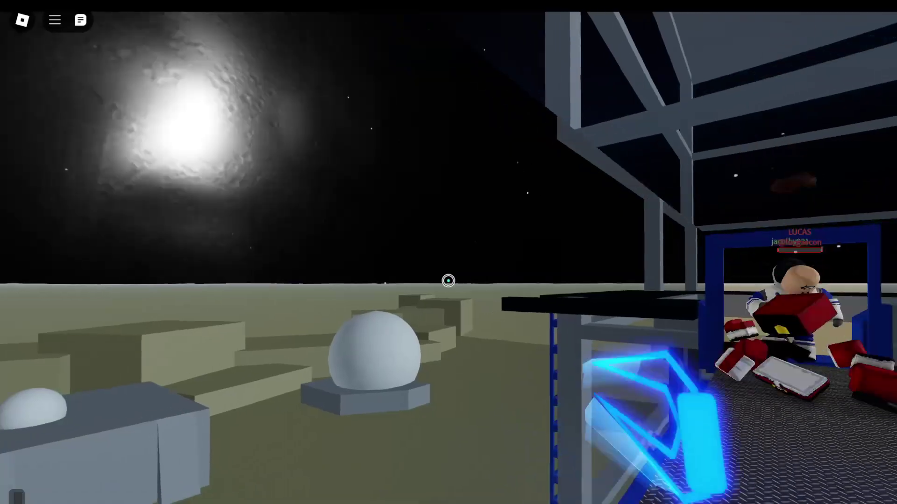
With the sub gun, cross the walkway into the blue access-arm cabin and climb the catwalk.
key(1)
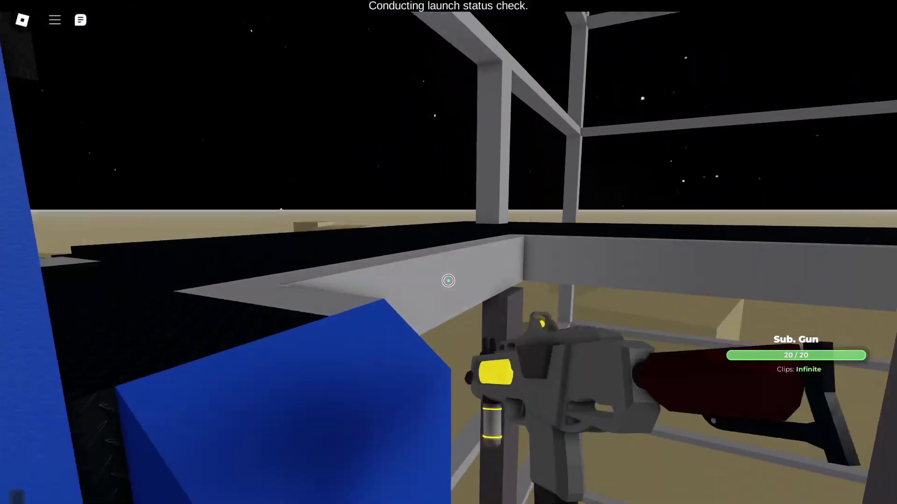
scroll(449, 281, down, 5)
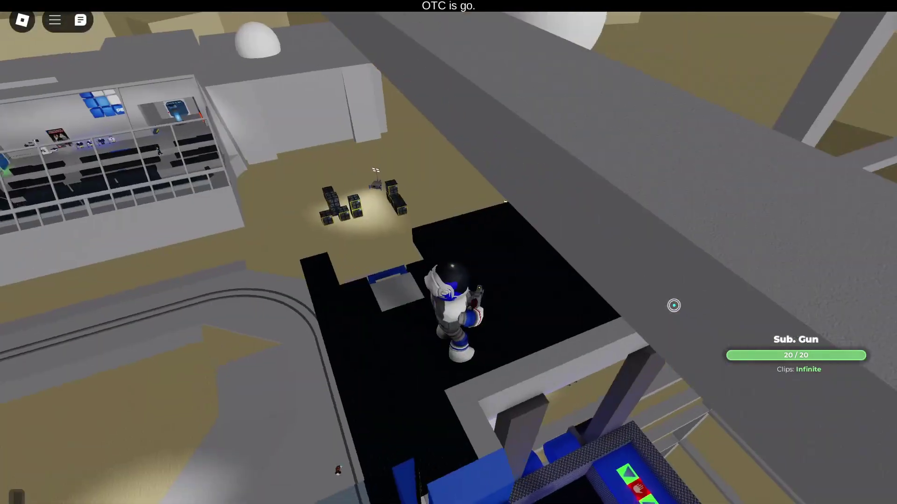
key(w)
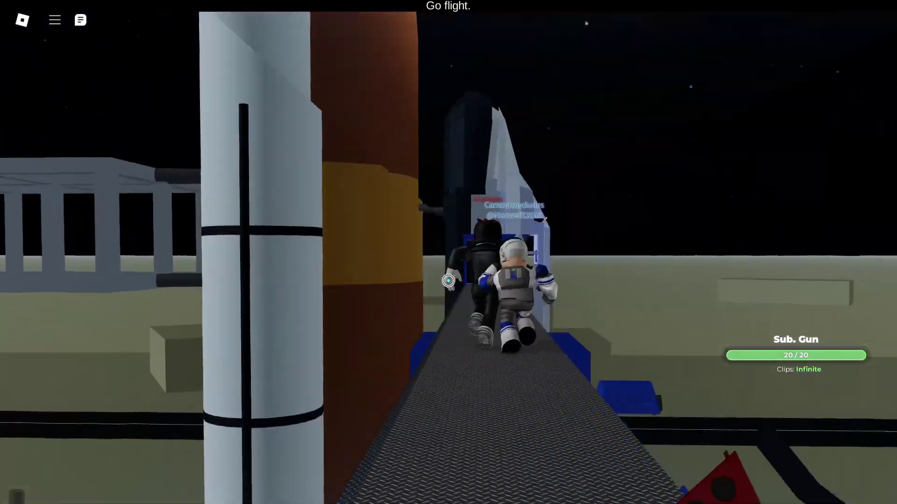
key(w)
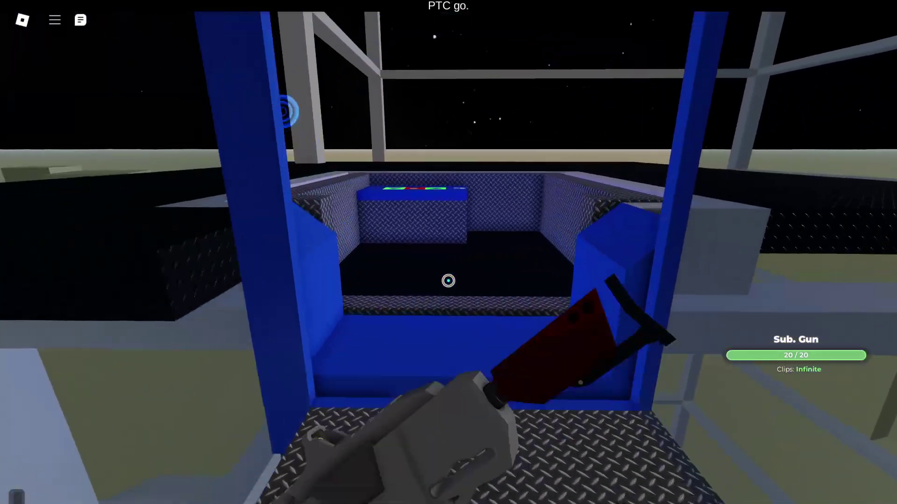
key(w)
scroll(448, 252, down, 5)
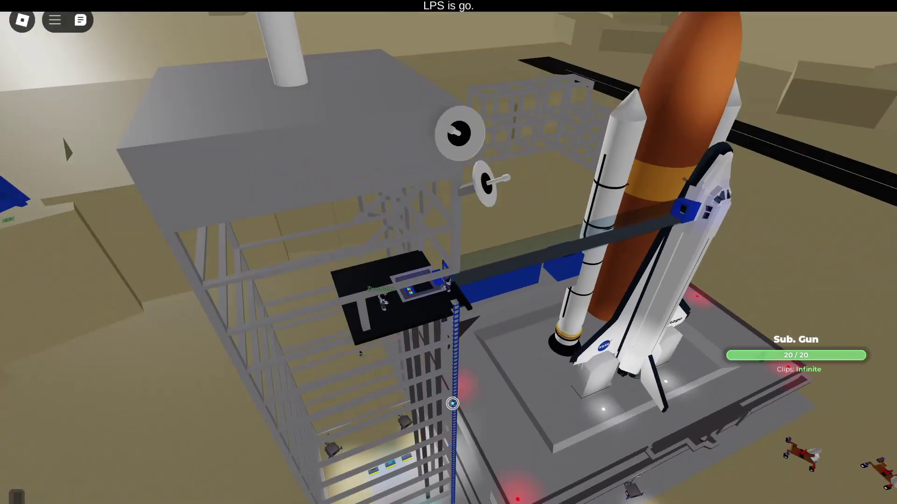
scroll(452, 402, up, 5)
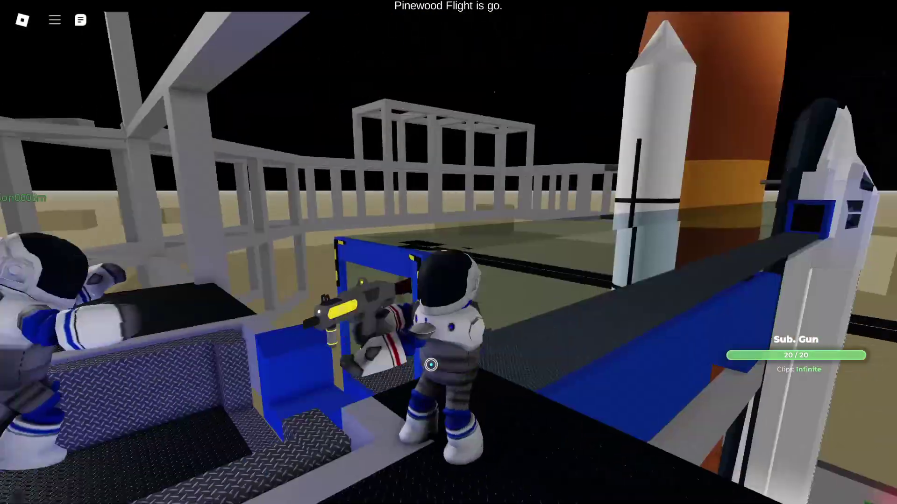
scroll(377, 285, down, 5)
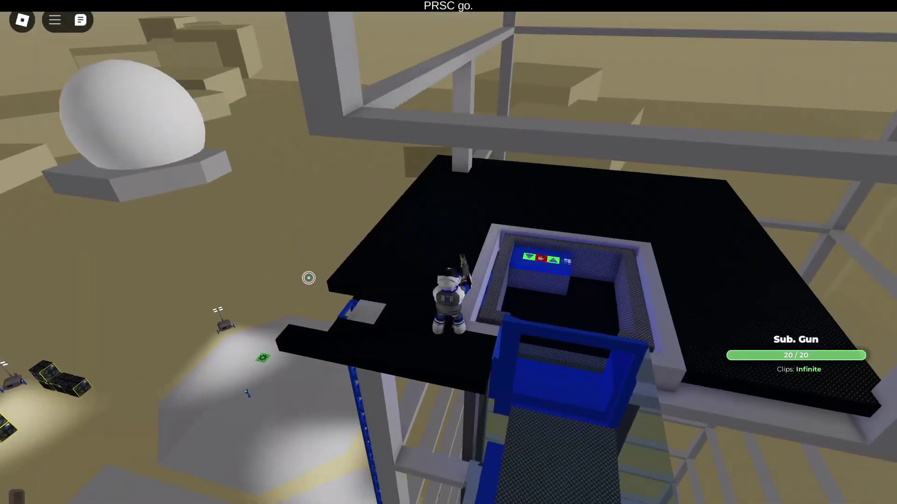
scroll(309, 278, down, 3)
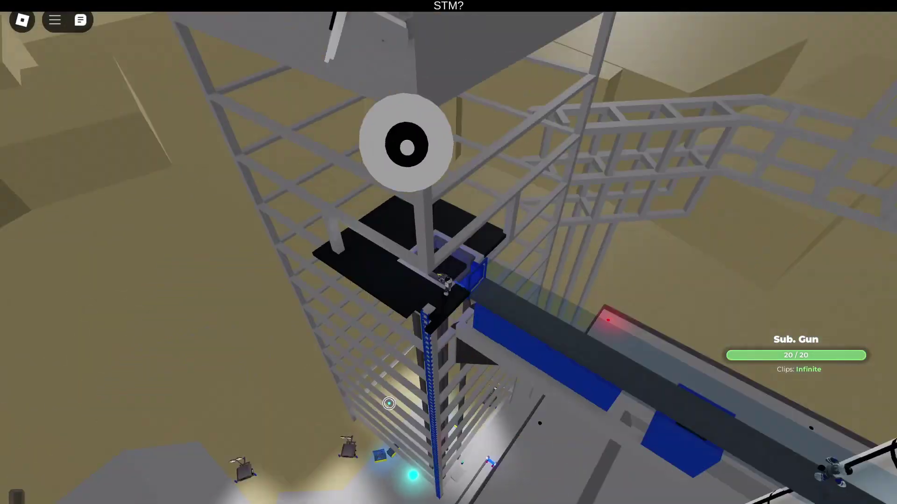
scroll(460, 336, up, 5)
scroll(390, 402, up, 3)
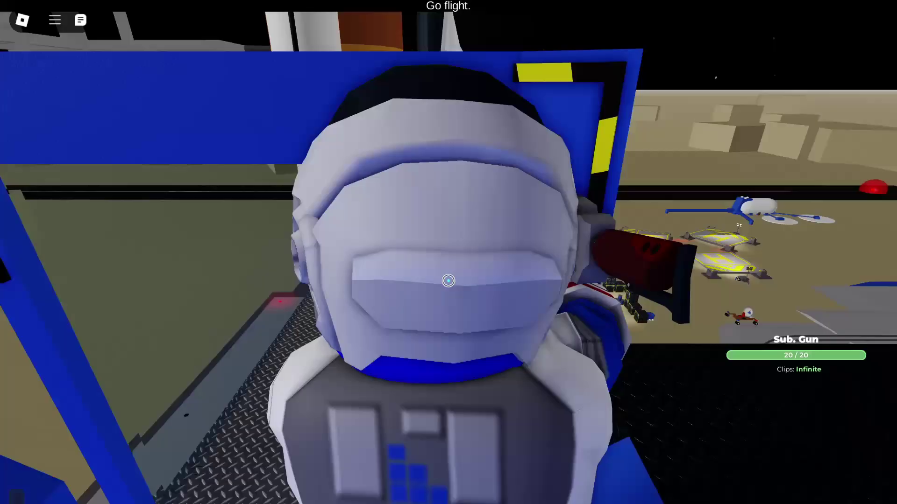
scroll(449, 281, up, 2)
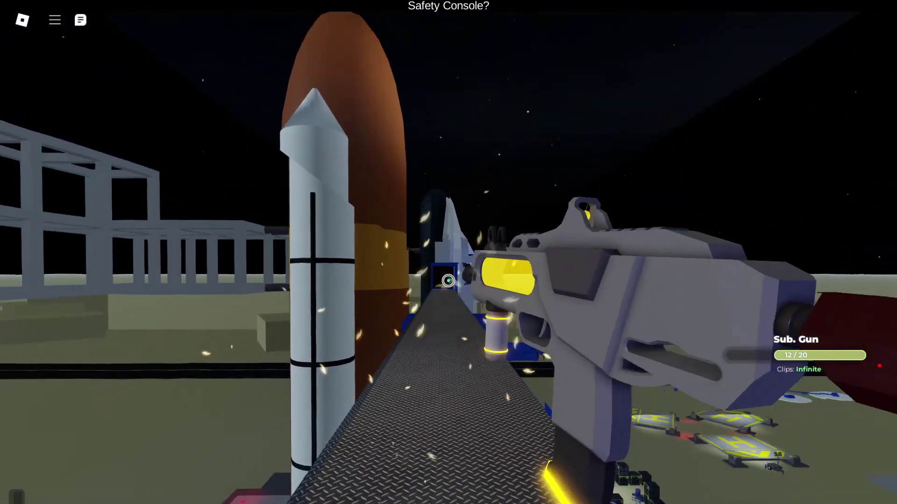
key(w)
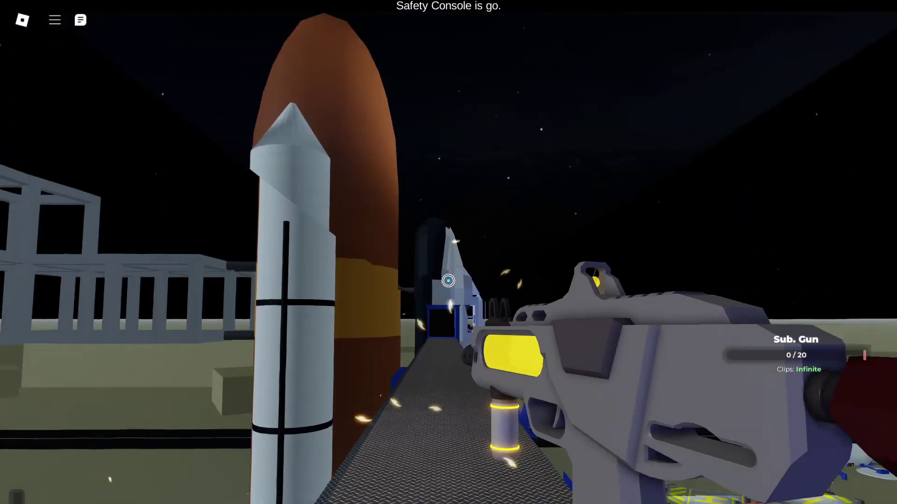
key(r)
scroll(449, 281, down, 5)
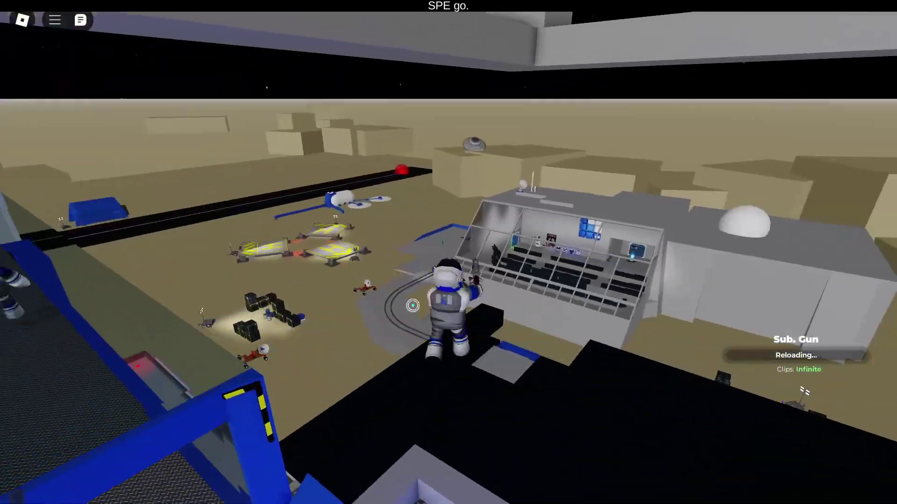
scroll(413, 305, up, 5)
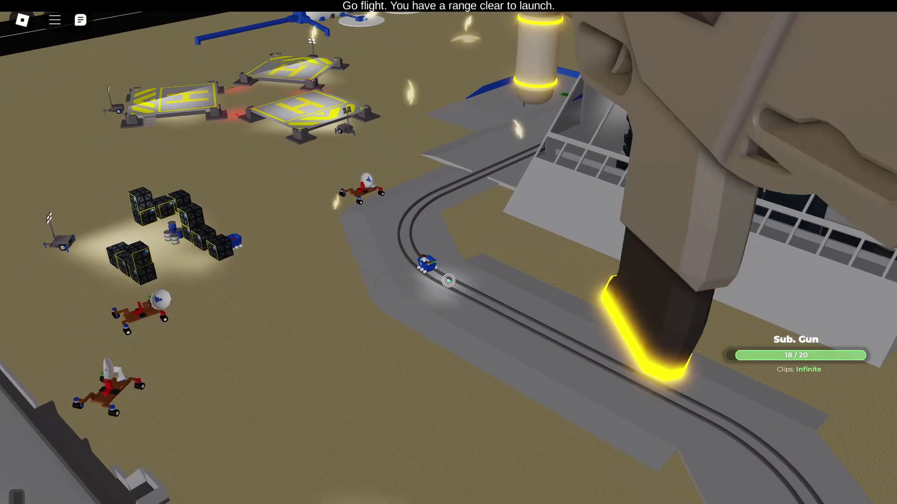
Fire the sub gun at the track cart, reload, and take the teleport orb to the top.
click(448, 281)
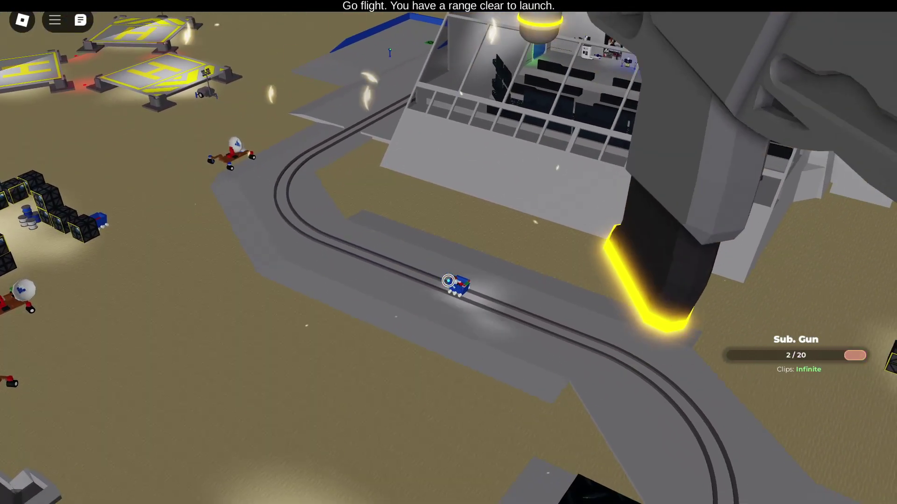
scroll(448, 280, down, 5)
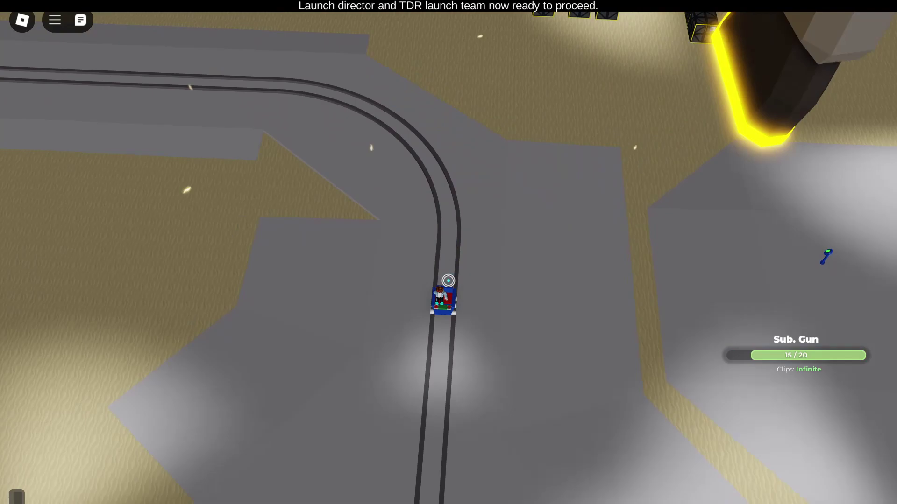
click(448, 280)
scroll(449, 280, up, 2)
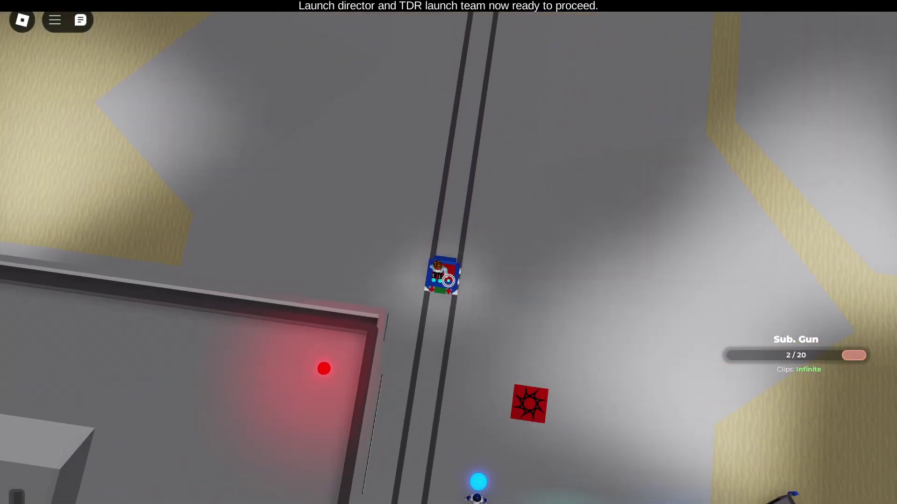
scroll(449, 281, up, 5)
key(r)
scroll(449, 281, down, 5)
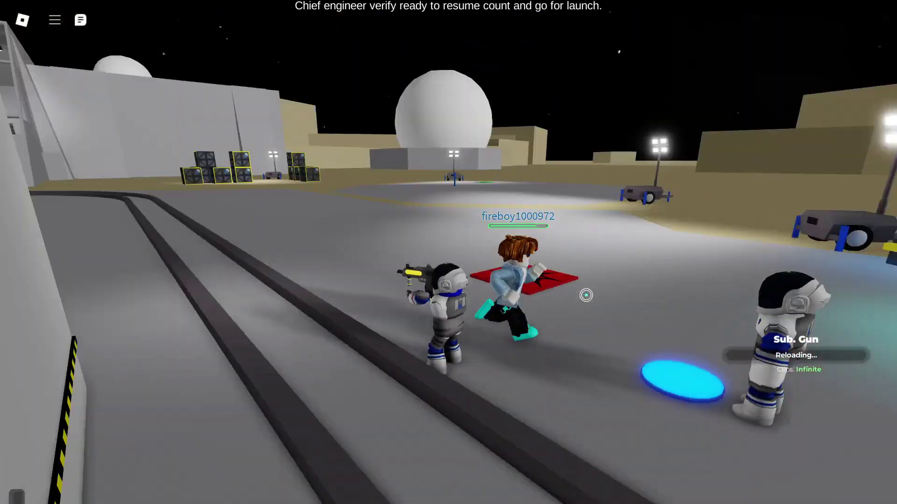
key(w)
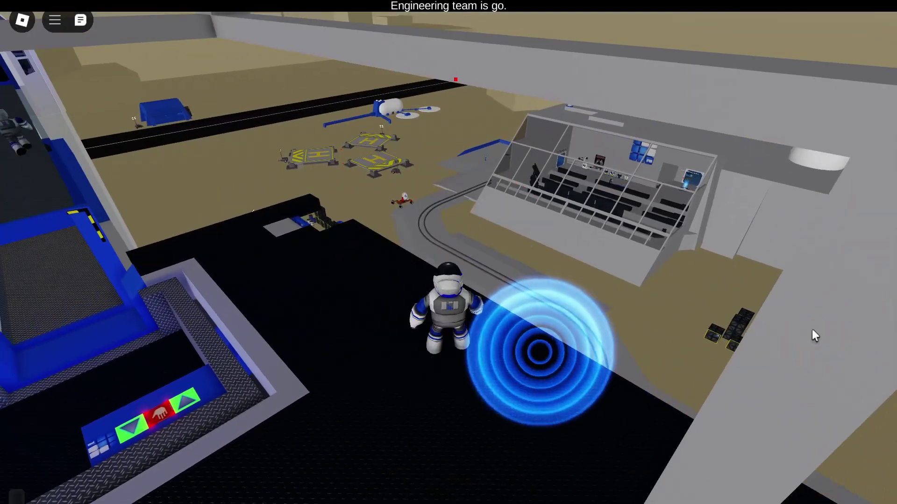
Equip the jetpack, step off the platform edge, and fly toward the control building.
key(1)
key(w)
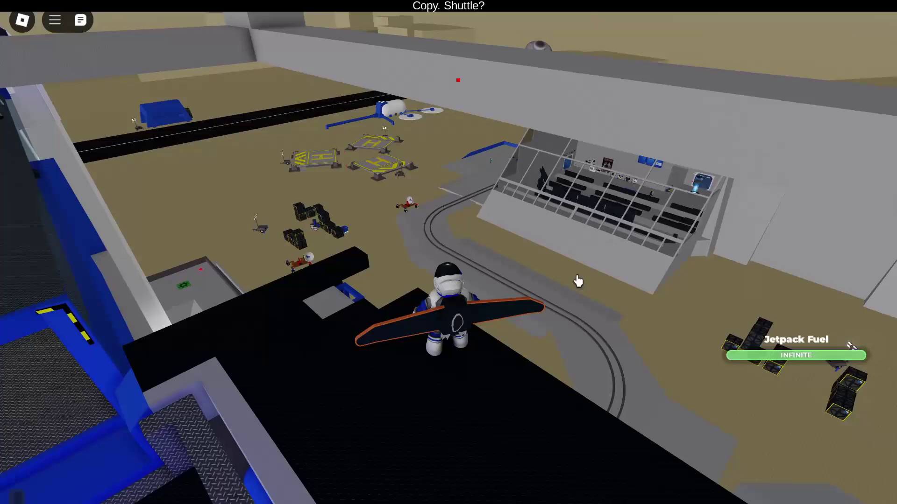
key(space)
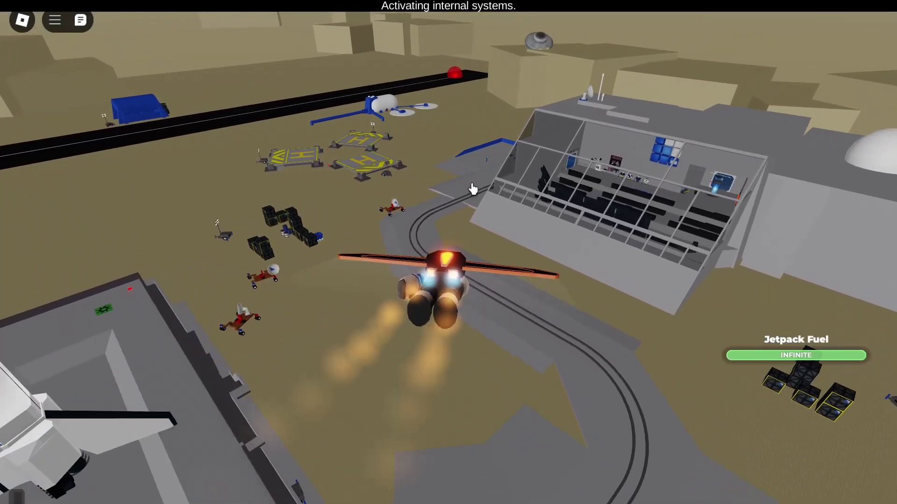
scroll(472, 189, up, 5)
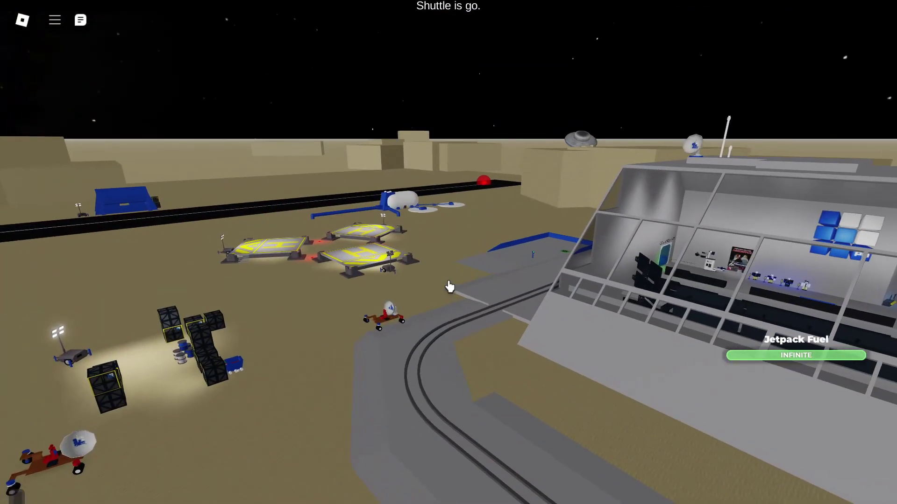
scroll(449, 286, down, 5)
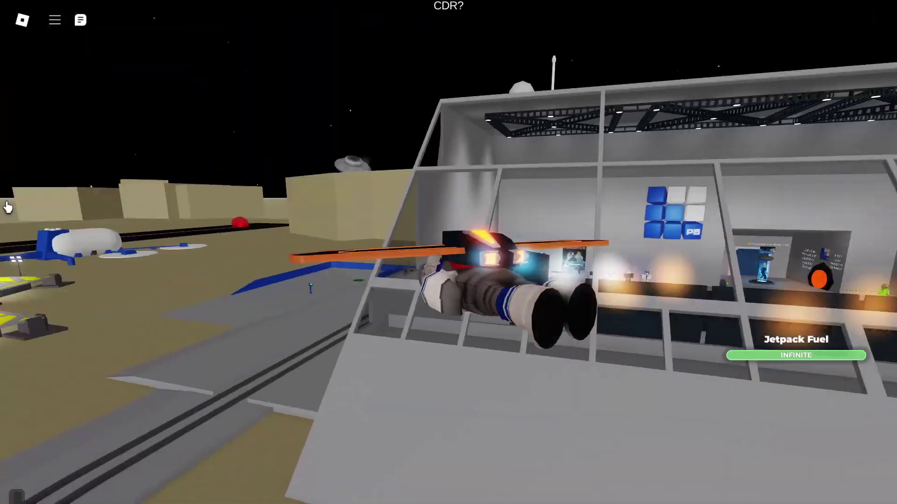
key(a)
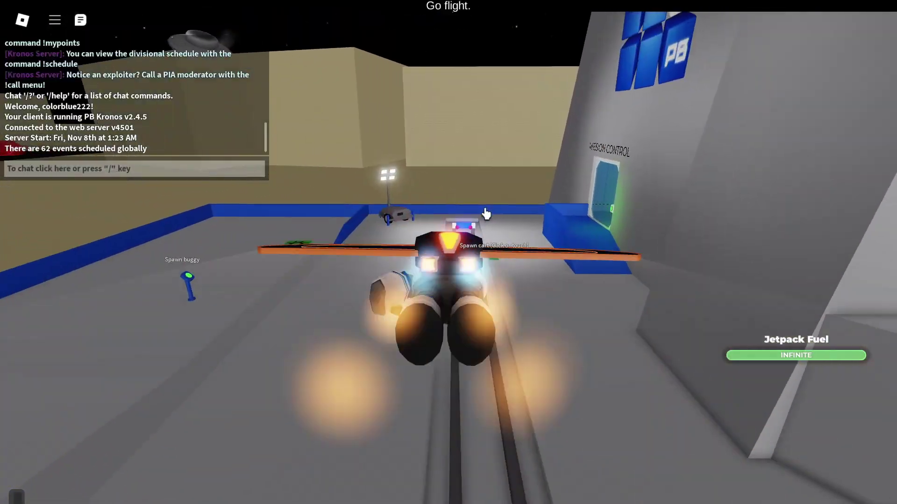
Land, climb the ramp, and walk through the launch hall to the blue launch console.
key(w)
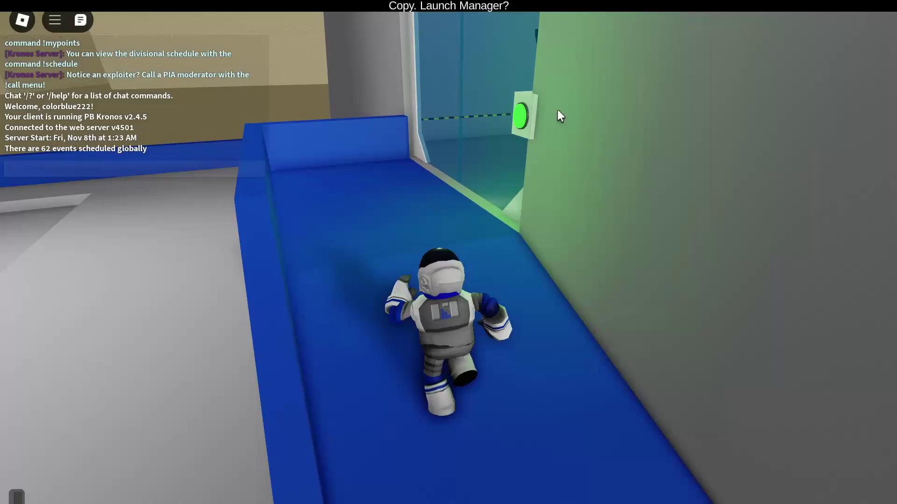
key(w)
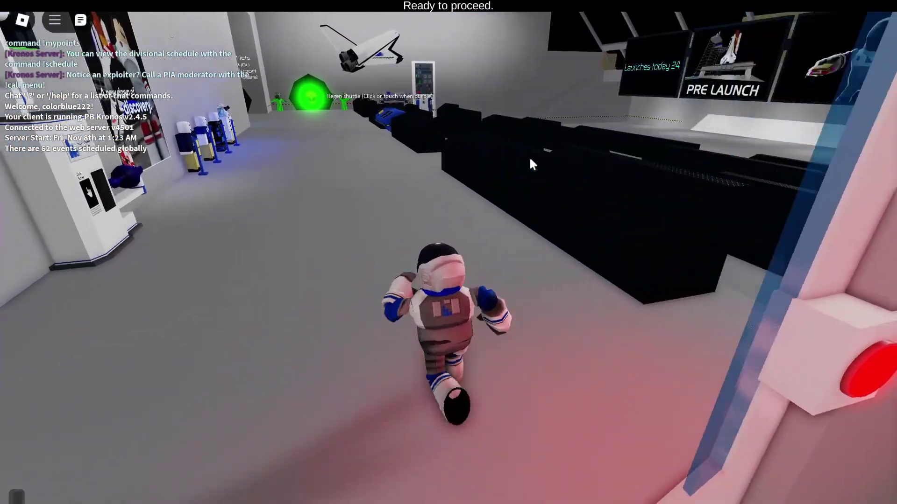
key(w)
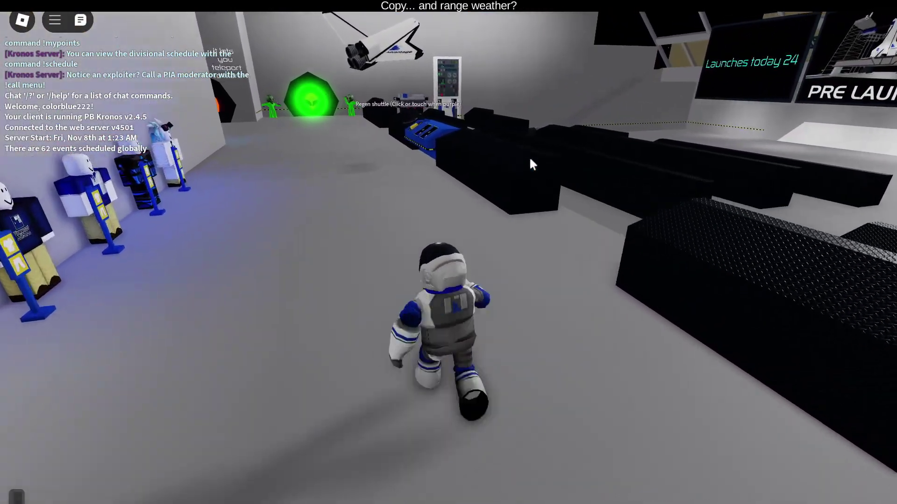
key(w)
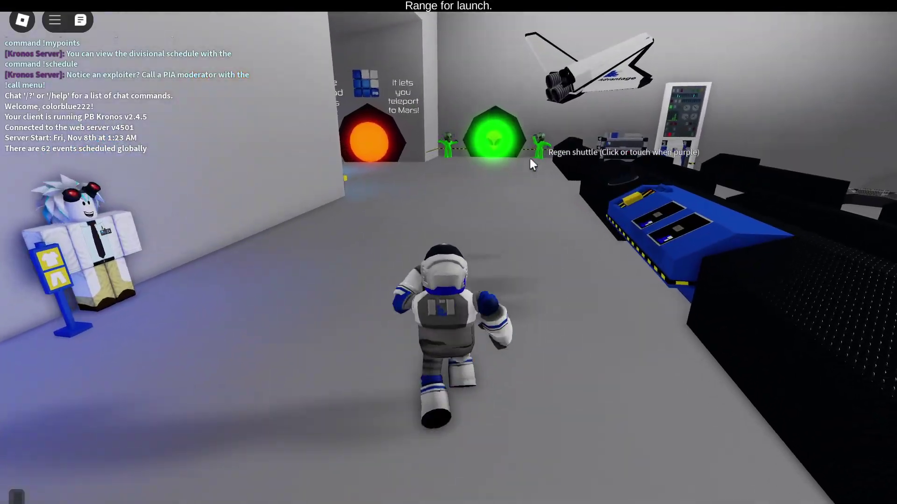
key(w)
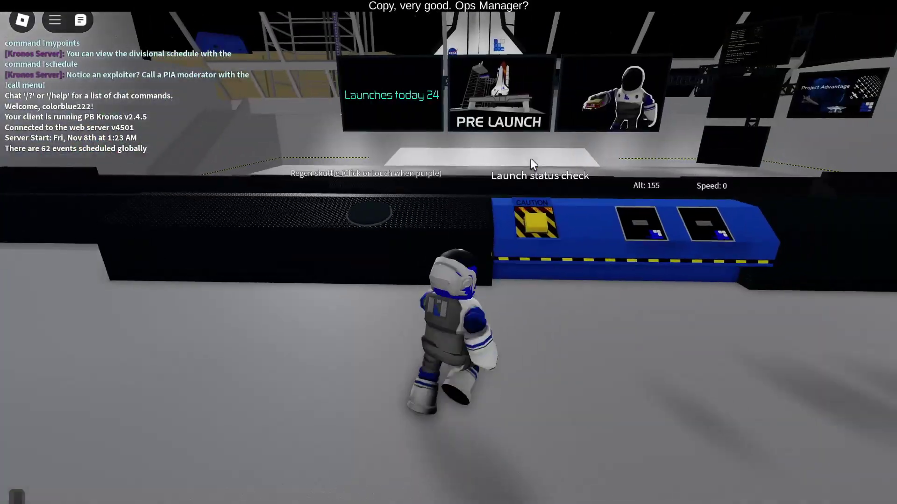
key(w)
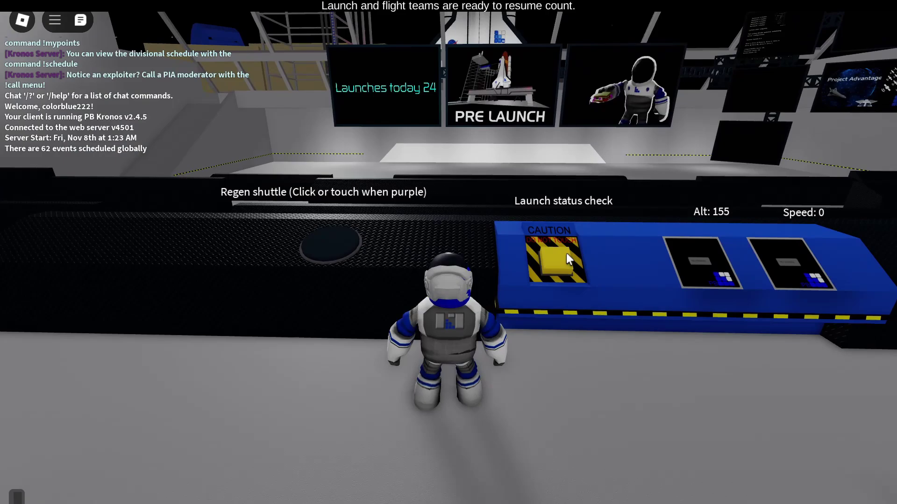
Hop up beside the launch console and move back and forth between it and the teleport room.
key(d)
key(space)
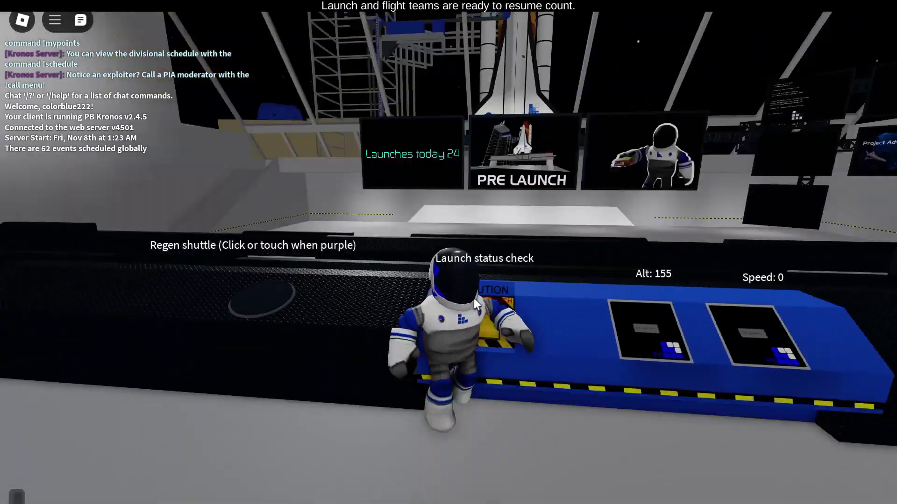
key(a)
key(w)
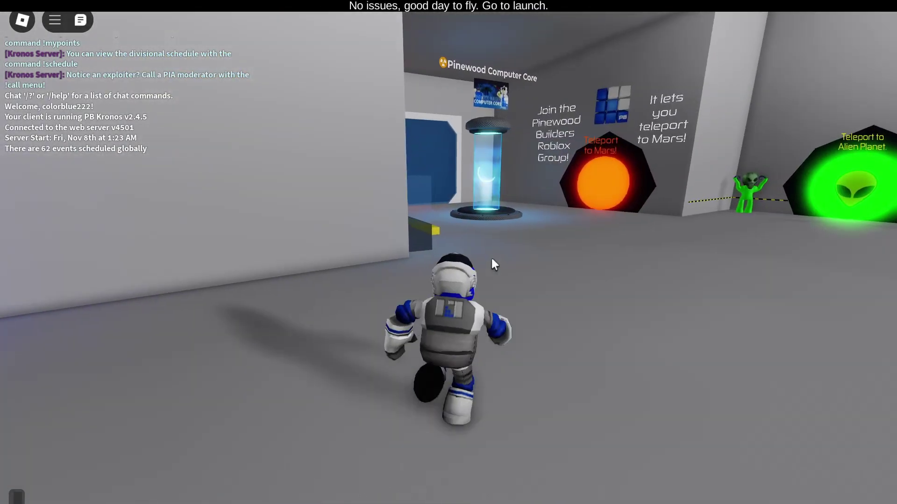
key(d)
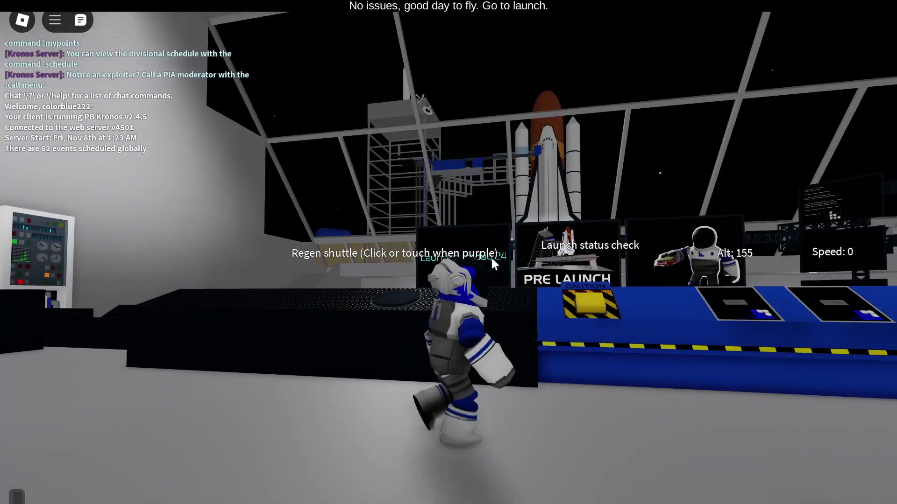
key(d)
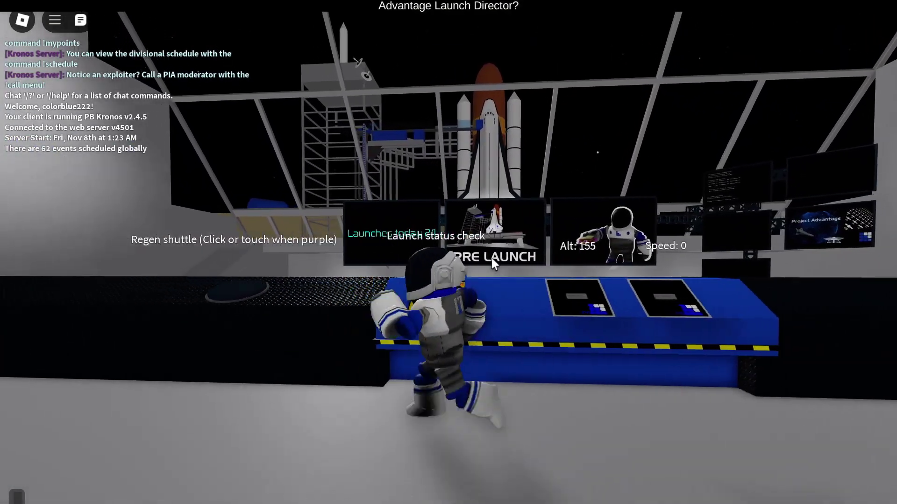
key(a)
key(d)
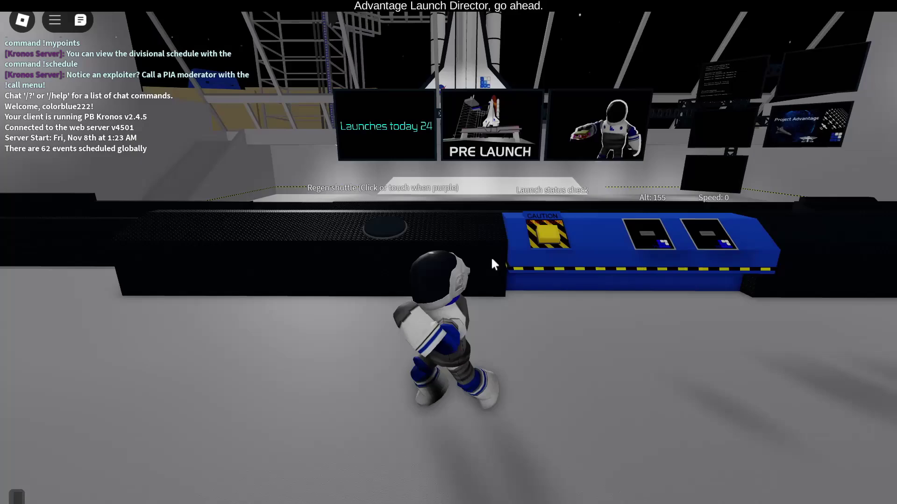
key(a)
Pace at the launch console until the countdown begins, then jetpack forward.
key(s)
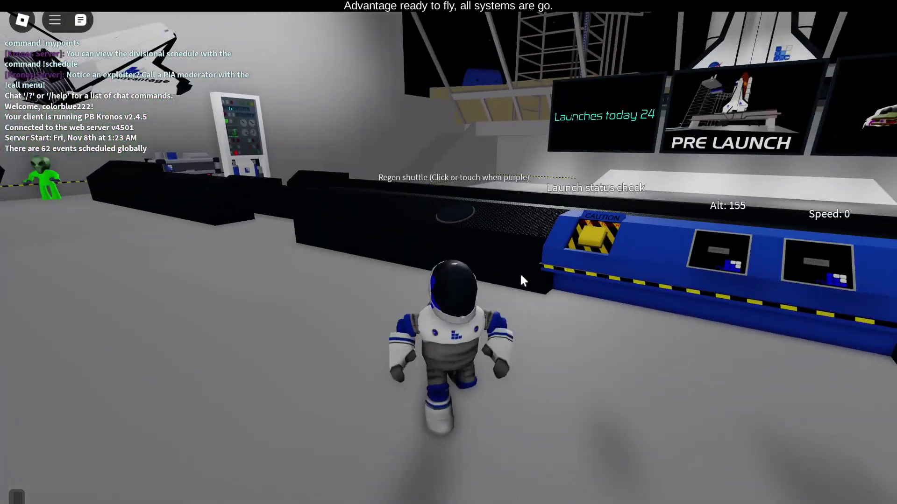
key(w)
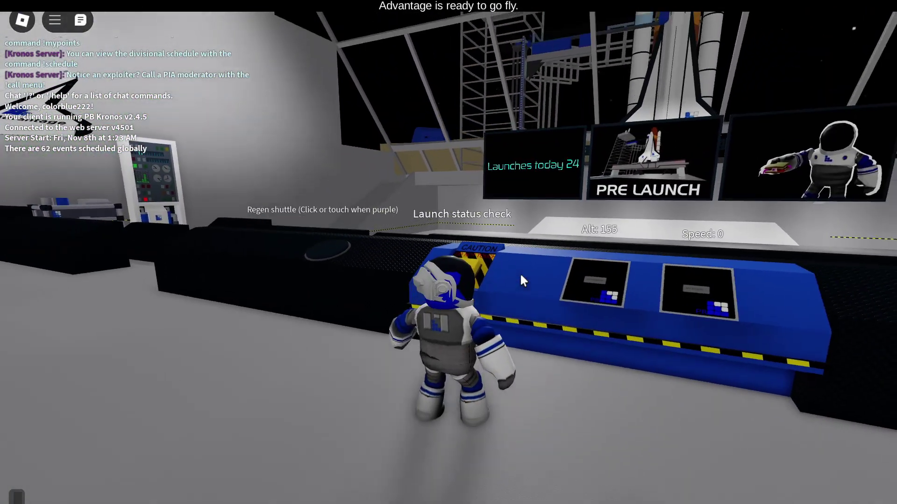
key(a)
key(w)
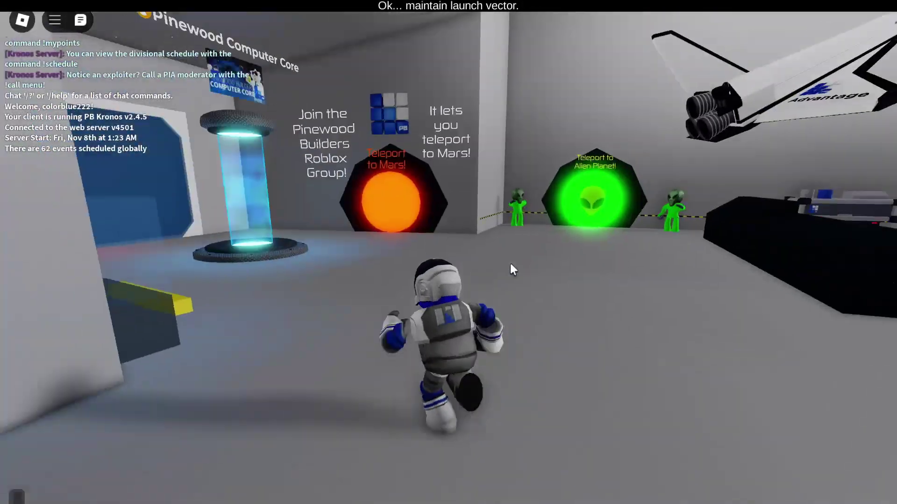
key(Right)
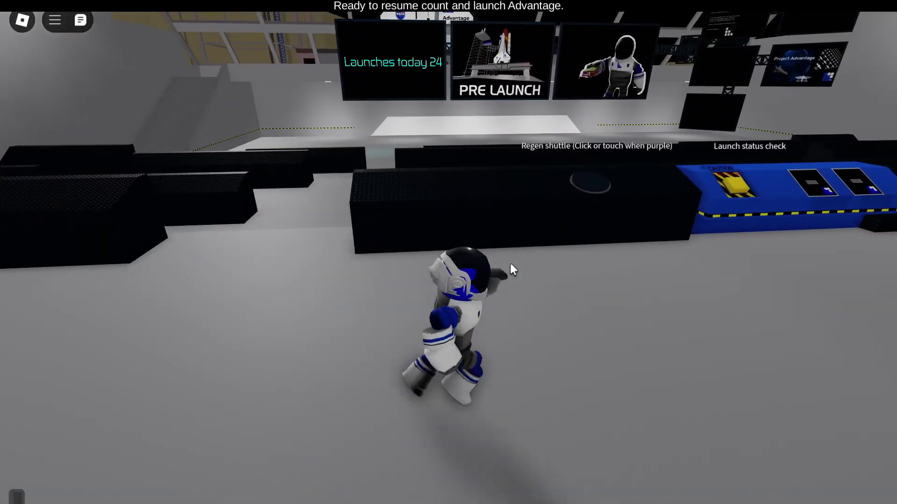
key(w)
key(s)
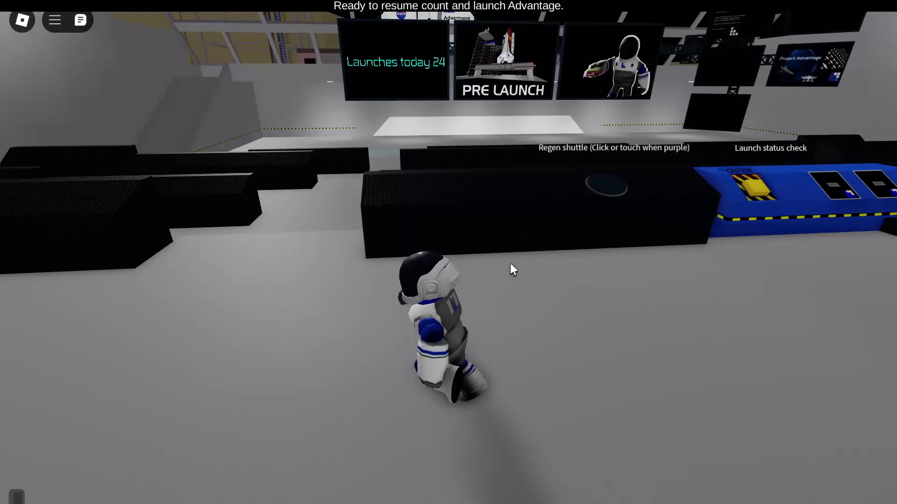
key(d)
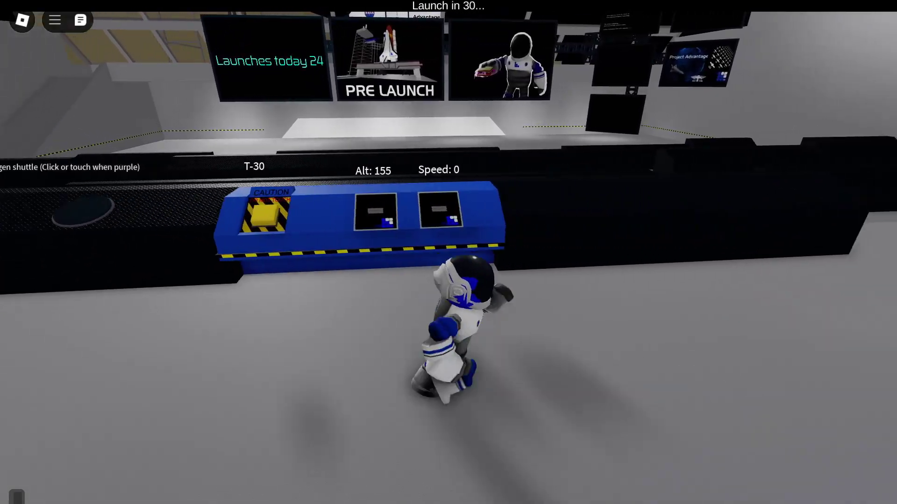
key(w)
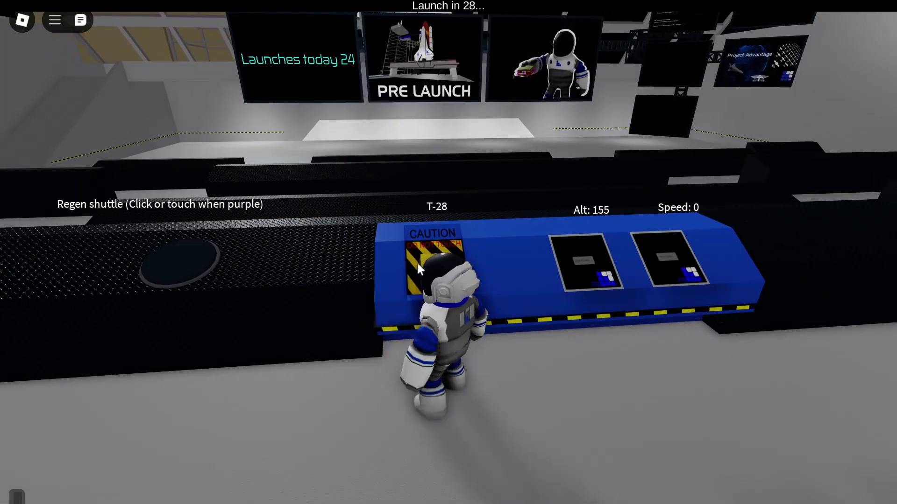
key(d)
Jetpack past the console and go through the To Launch Pad door.
key(1)
key(space)
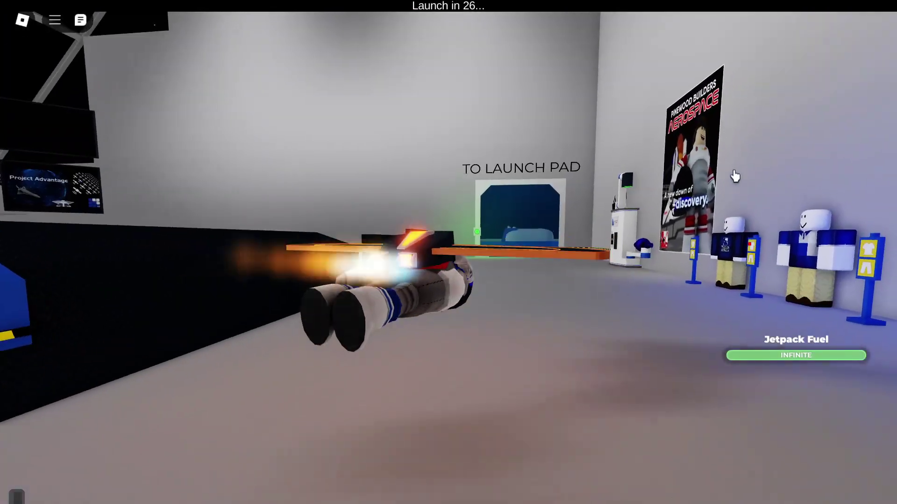
key(w)
key(1)
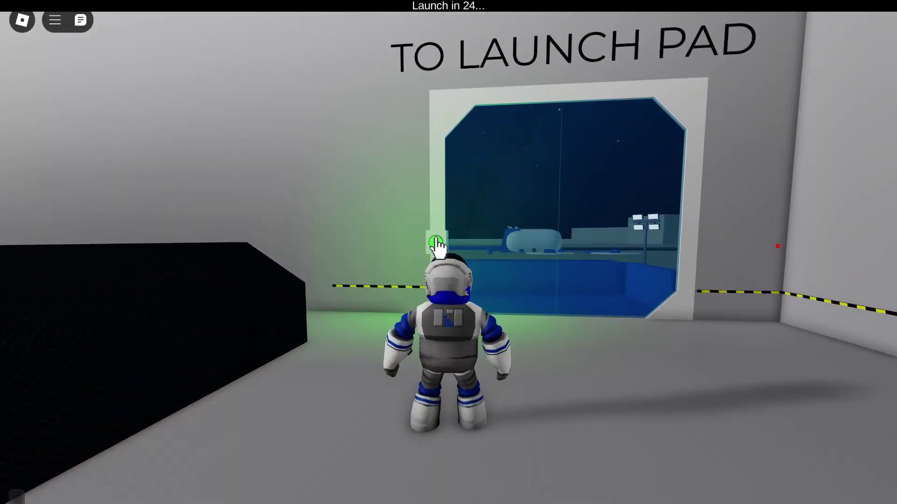
key(w)
key(1)
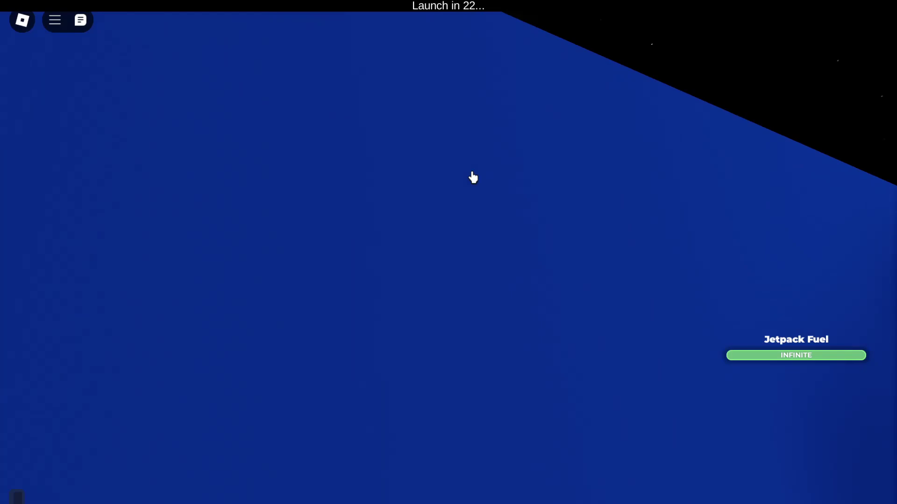
Land on the catwalk, walk toward the shuttle crew door, and jetpack up at liftoff.
key(w)
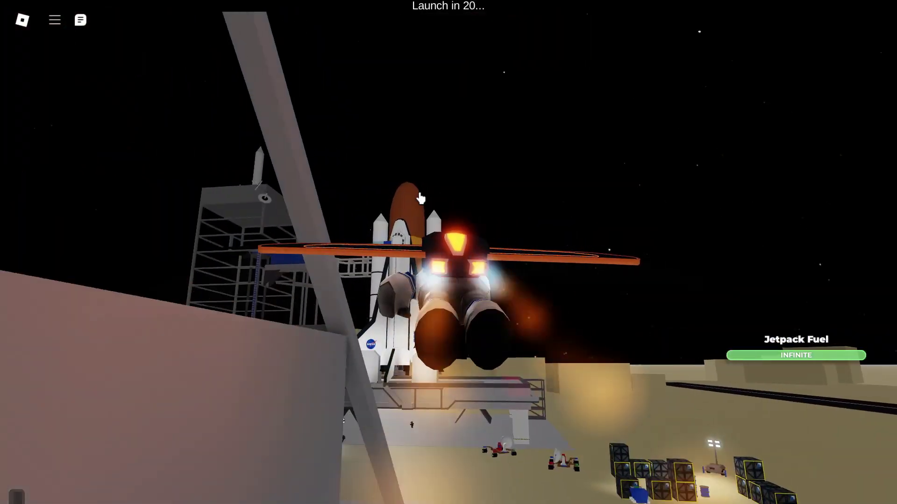
key(w)
key(super)
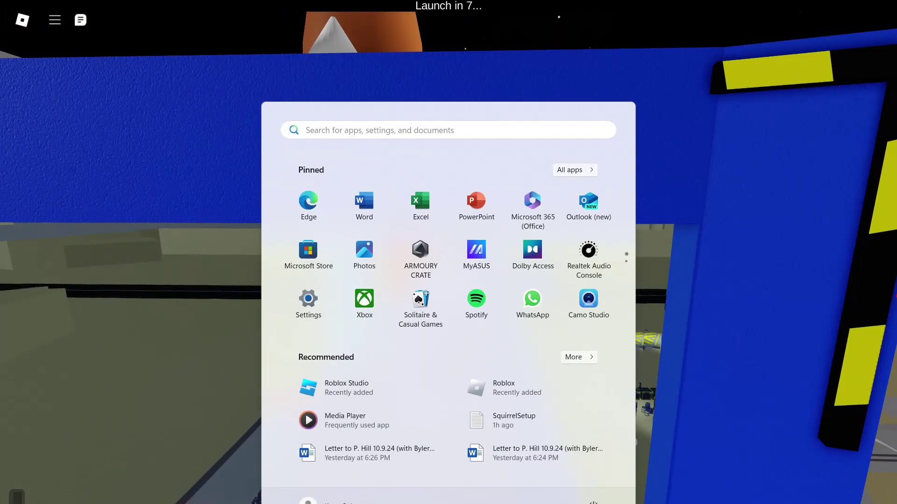
key(alt+Tab)
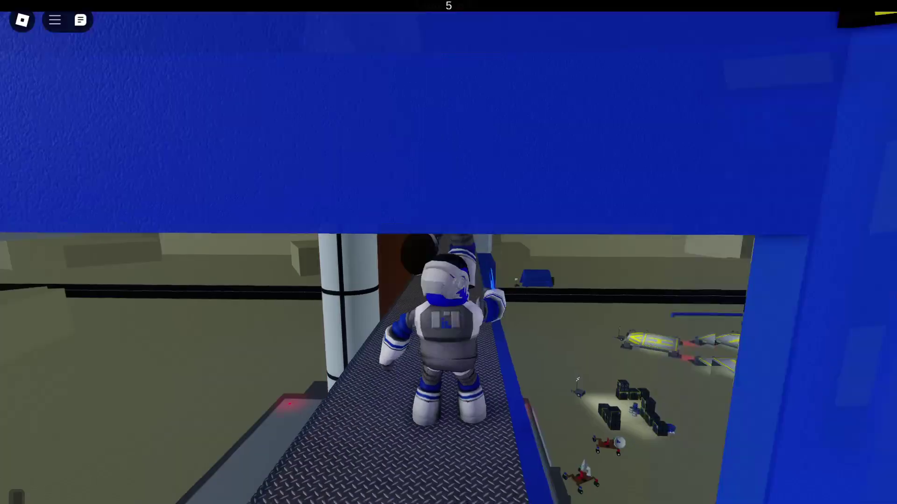
key(w)
key(w)
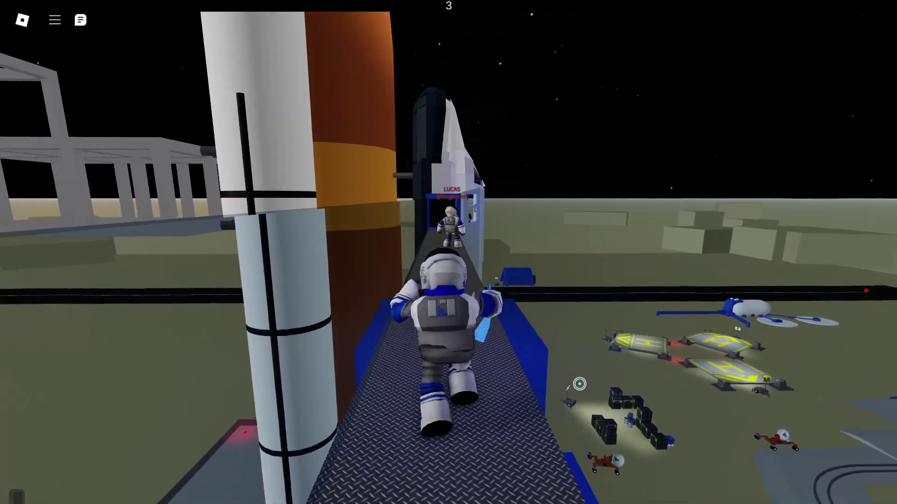
key(w)
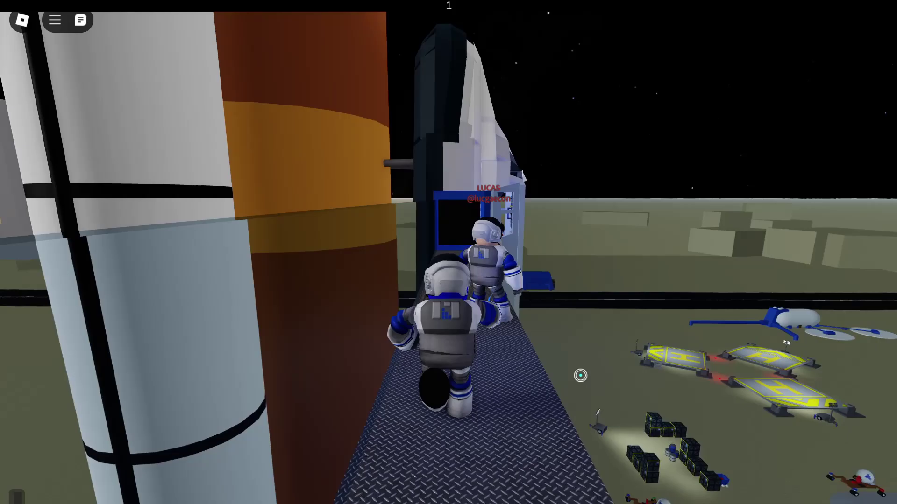
key(space)
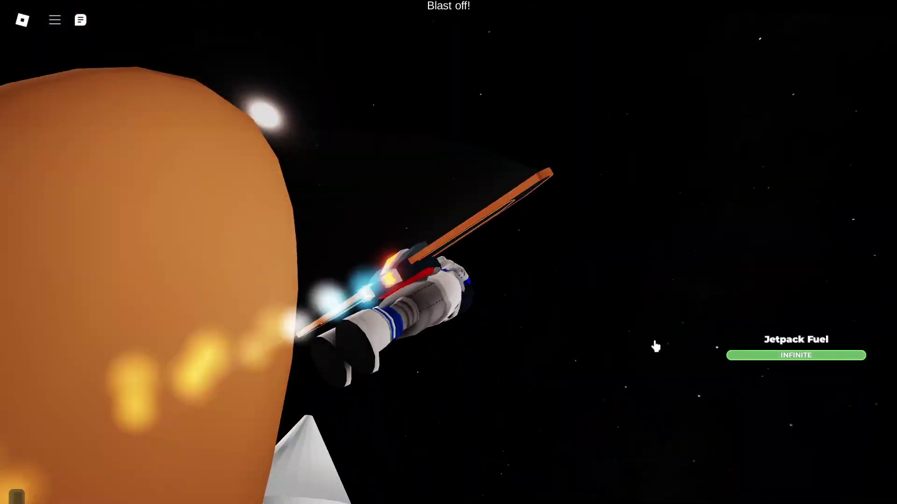
Jetpack past the rocket into space, land on the shuttle, and take off again.
key(w)
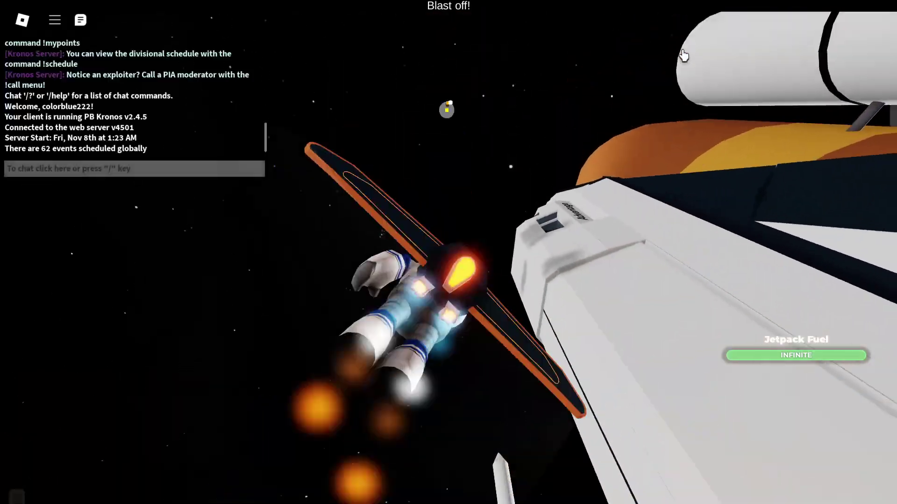
key(w)
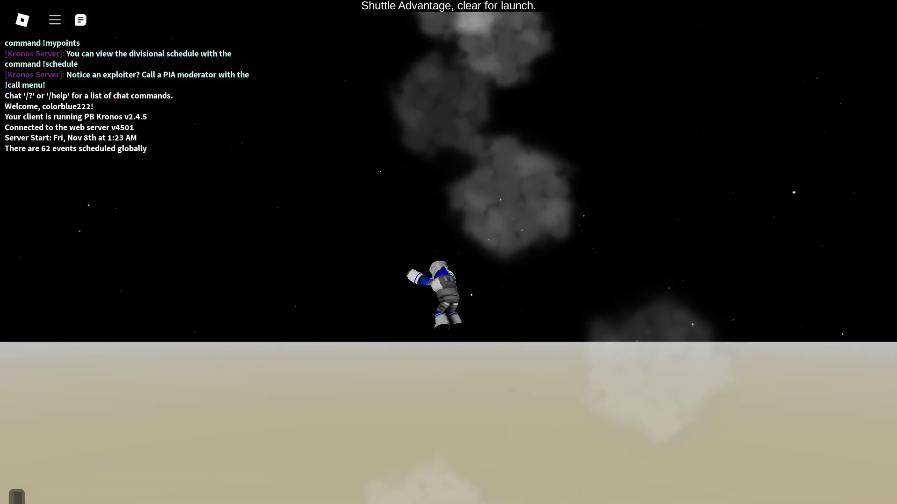
key(1)
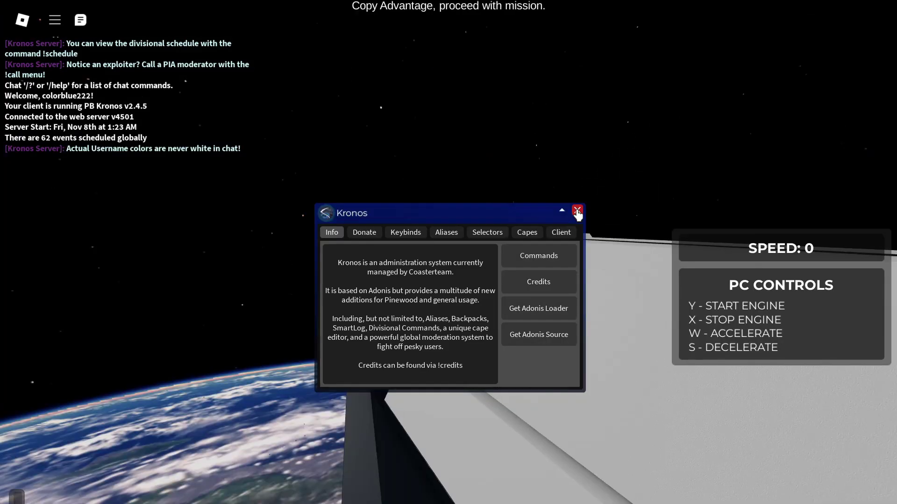
Dismiss the server message panel, equip the submachine gun, and switch to the OBS window.
click(578, 212)
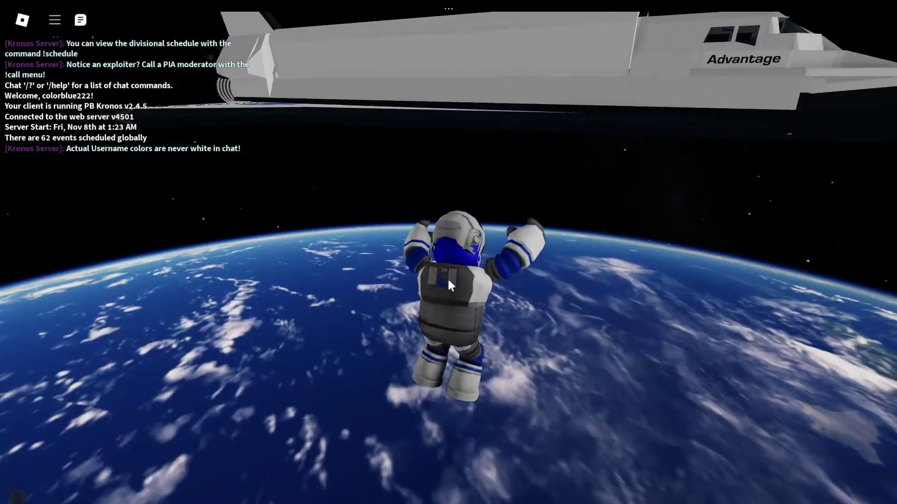
key(1)
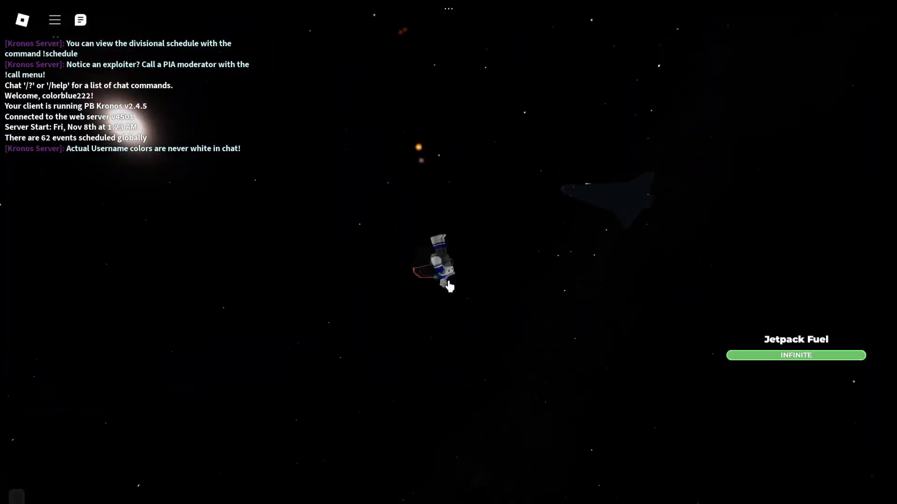
key(alt+Tab)
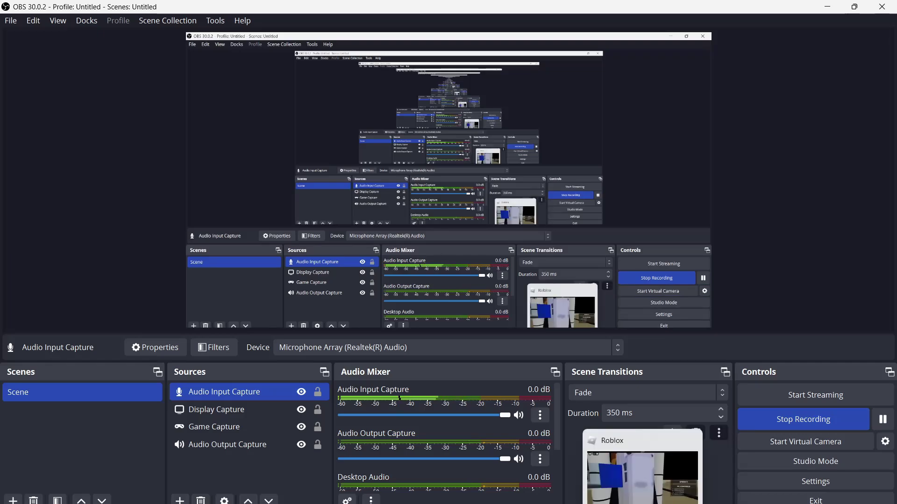
Switch from OBS back to the full-screen Roblox game while recording continues.
key(alt+Tab)
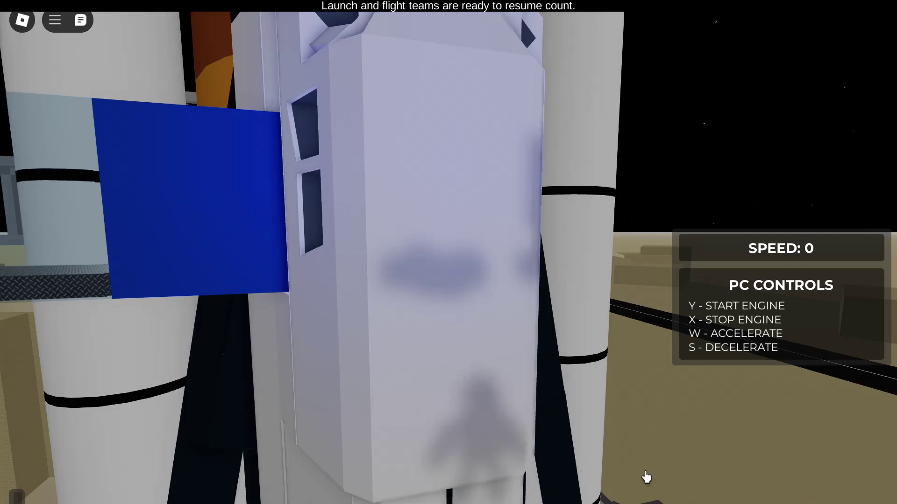
scroll(444, 406, down, 5)
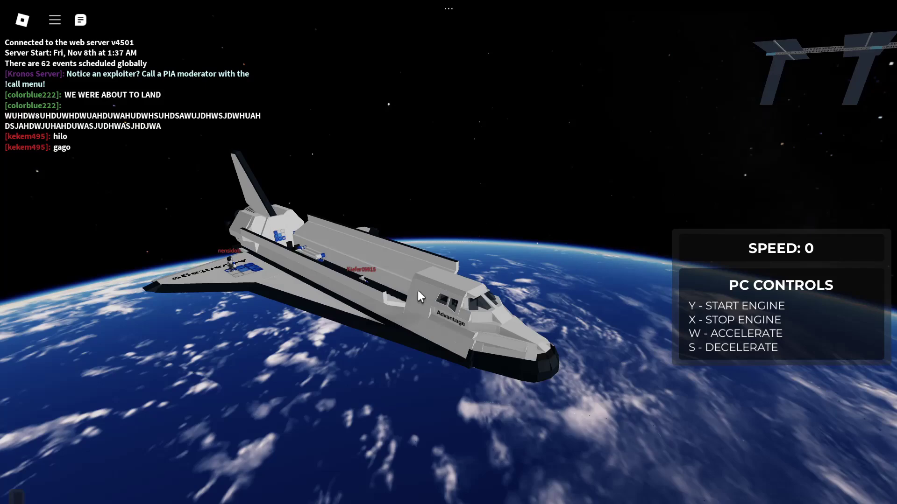
Press Escape twice in the game to bring up the chat box.
key(Escape)
key(Escape)
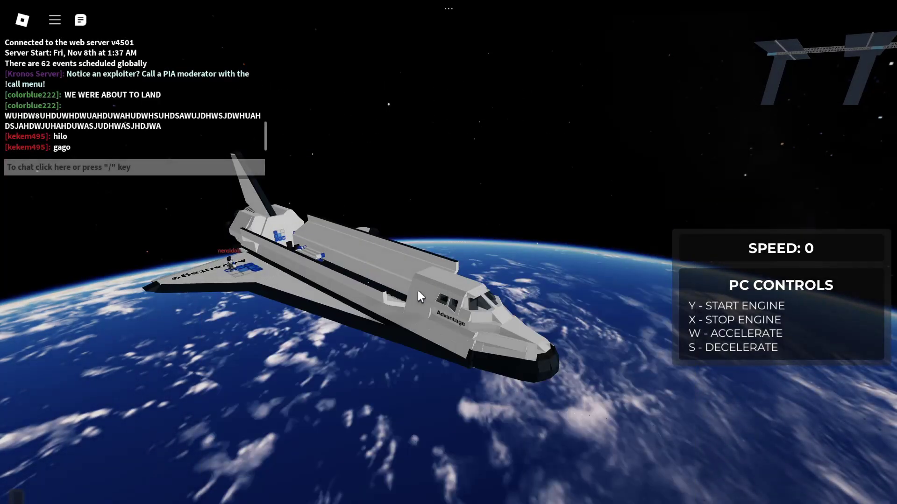
key(Escape)
key(Escape)
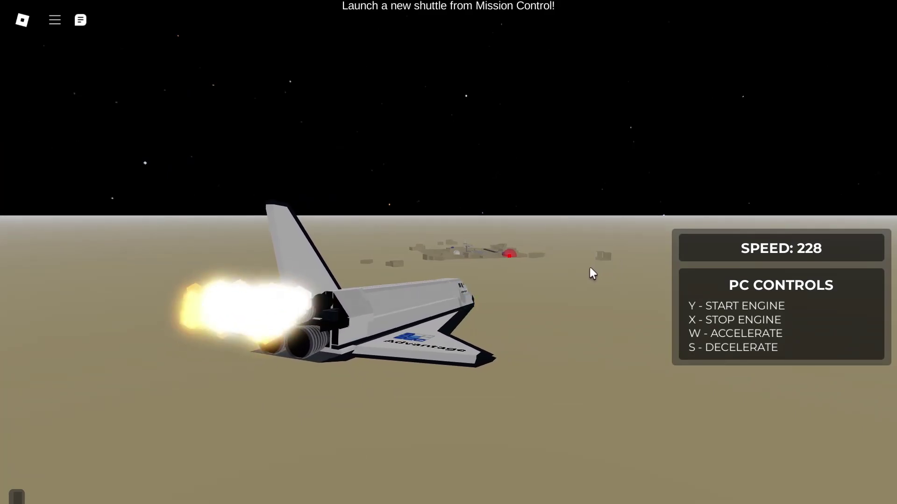
Check the player list, return to the game view, and stop the shuttle's engine.
key(Tab)
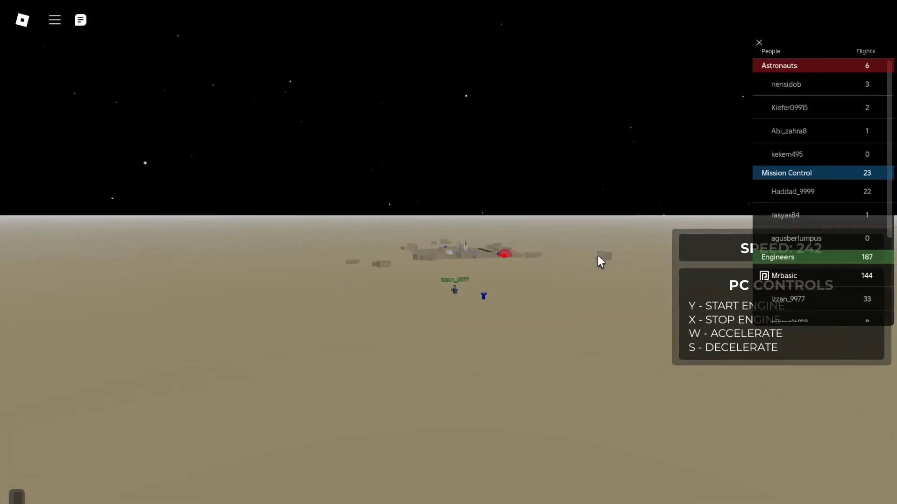
key(Tab)
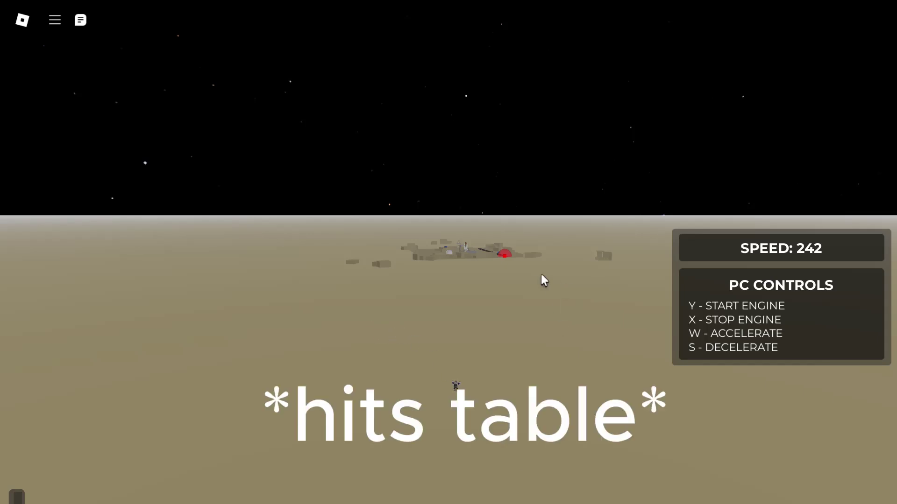
key(super)
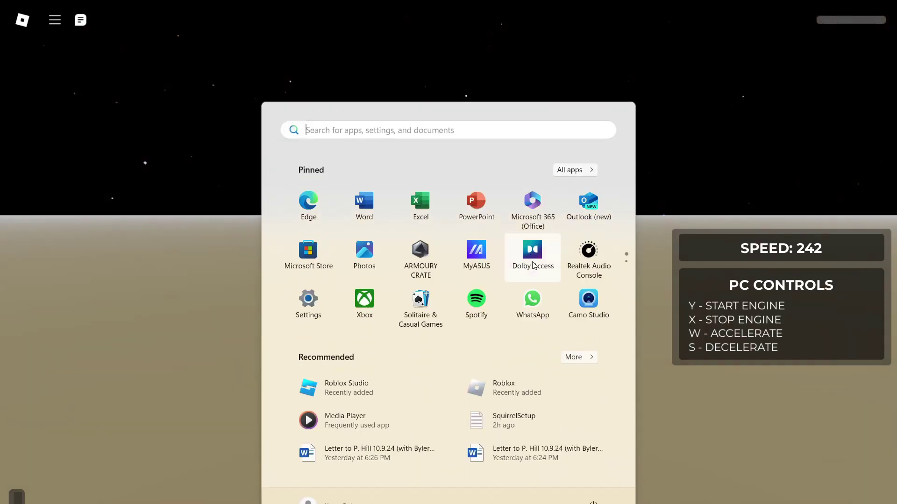
key(super)
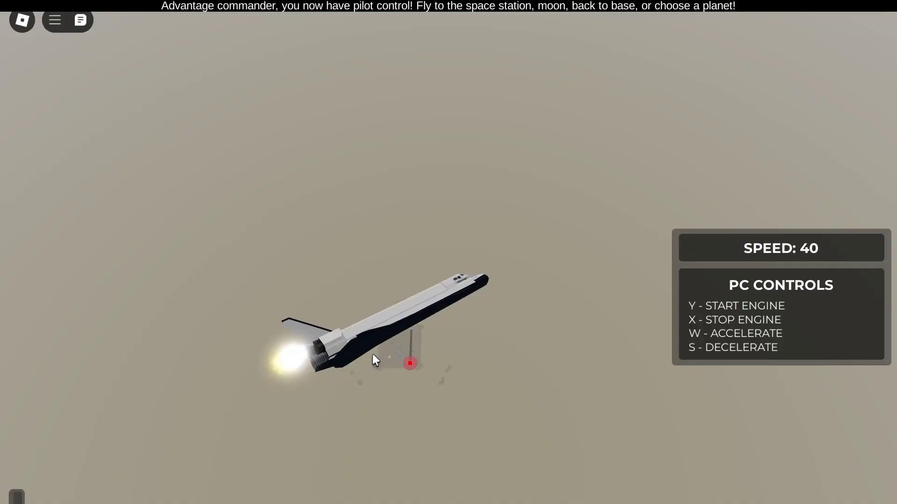
key(x)
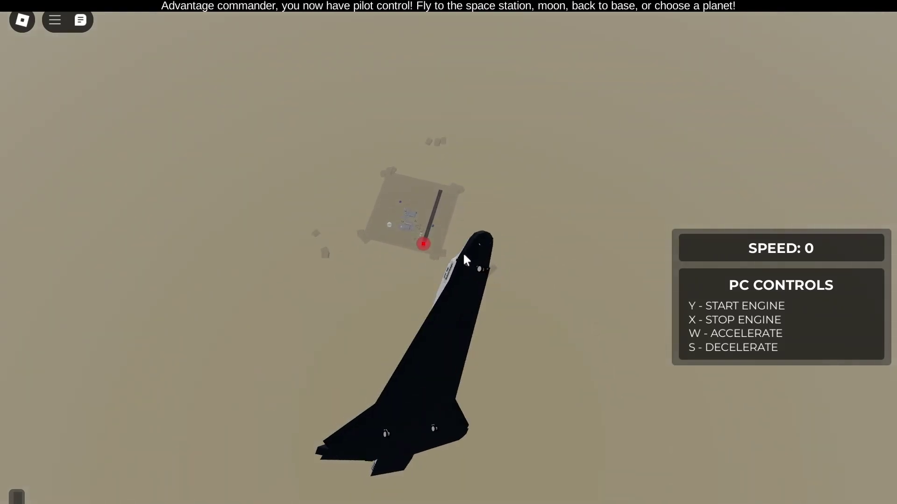
Restart the shuttle engine and accelerate toward the base while turning and levelling out.
key(y)
key(w)
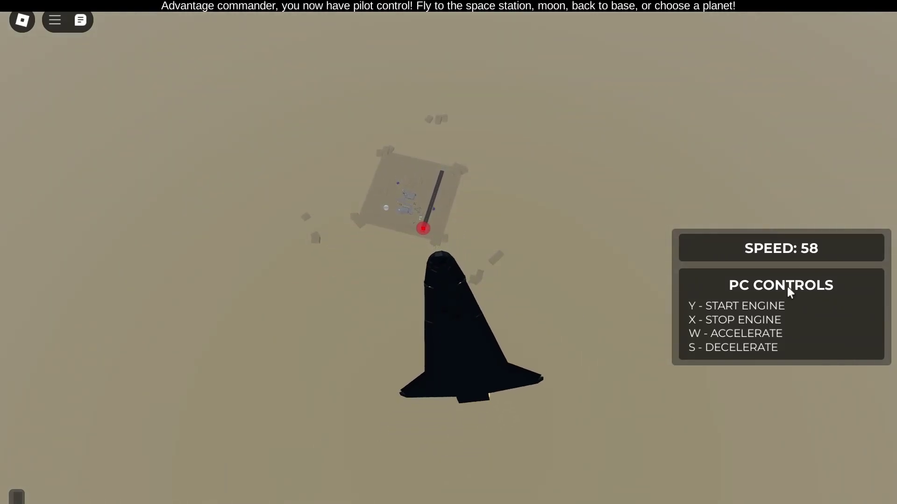
key(w)
key(w)
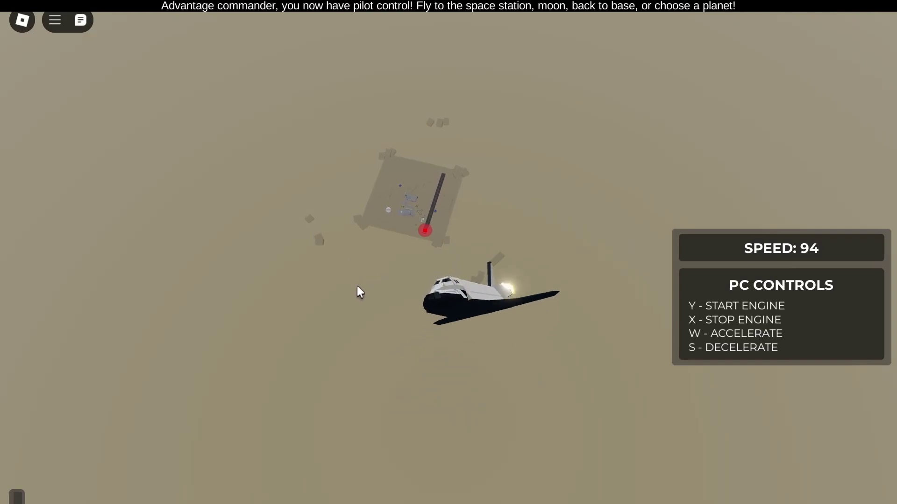
key(w)
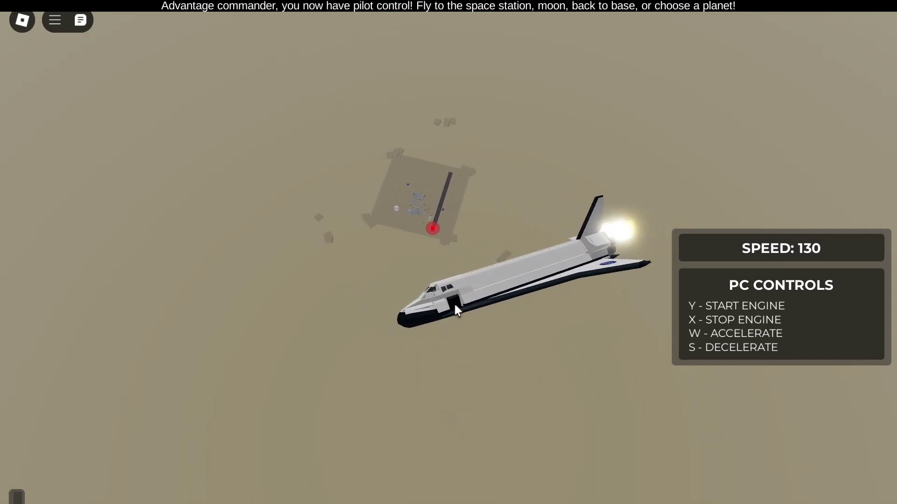
key(w)
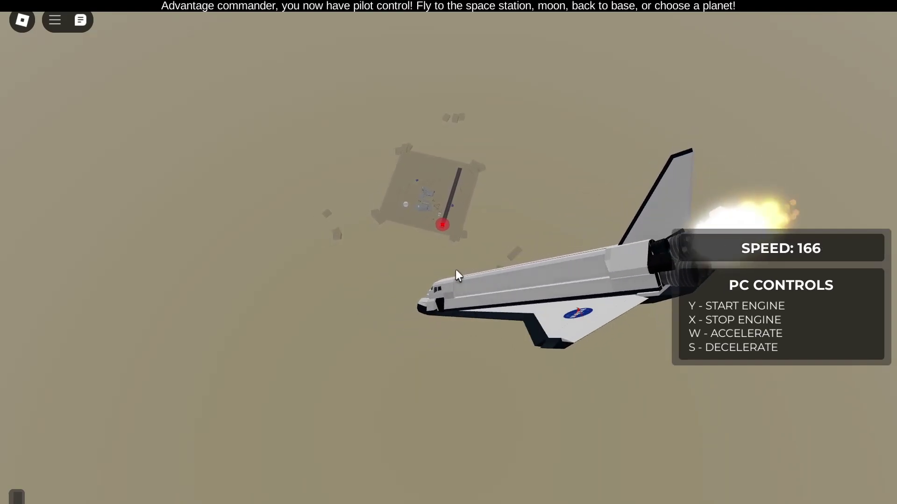
key(w)
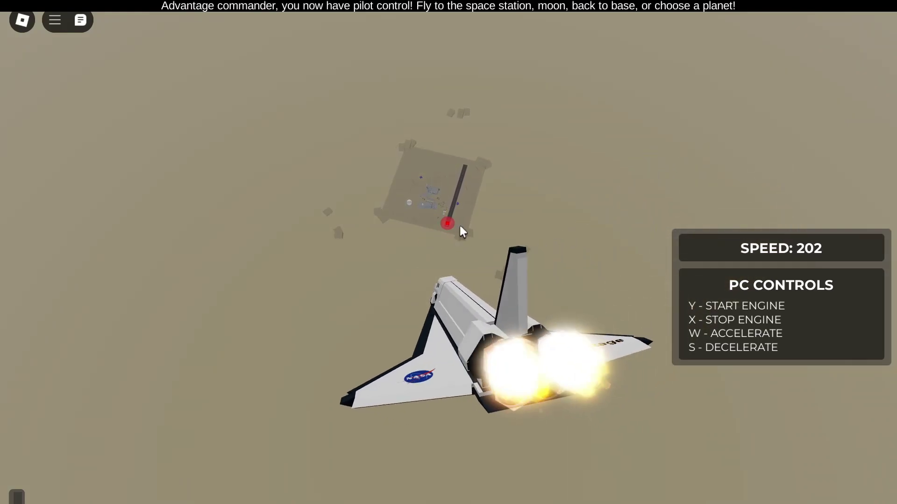
key(w)
Cut the shuttle engines with X, then reignite them with Y for the runway descent.
key(x)
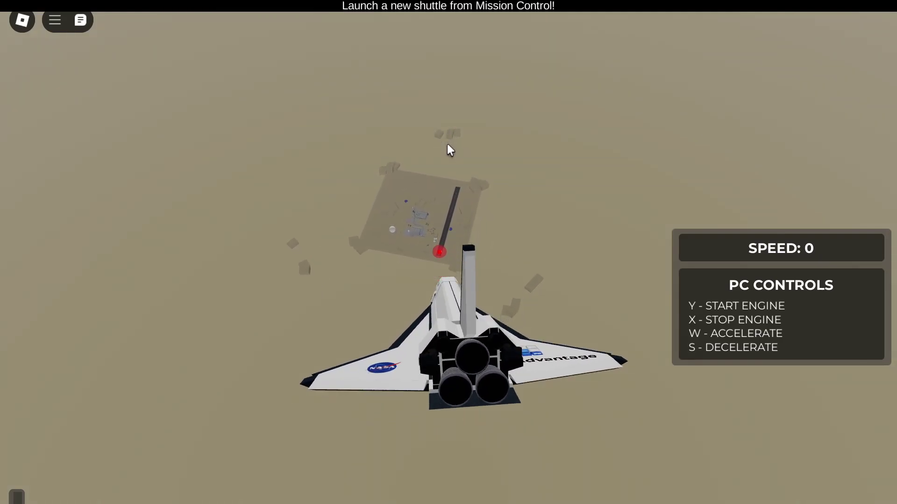
key(y)
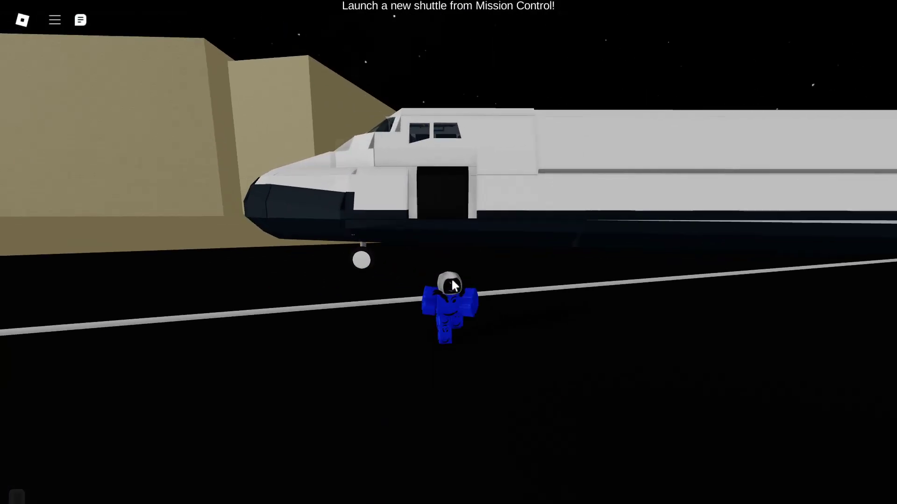
Look around the landed shuttle and send the dance emote in chat.
key(Right)
key(Right)
scroll(452, 284, up, 3)
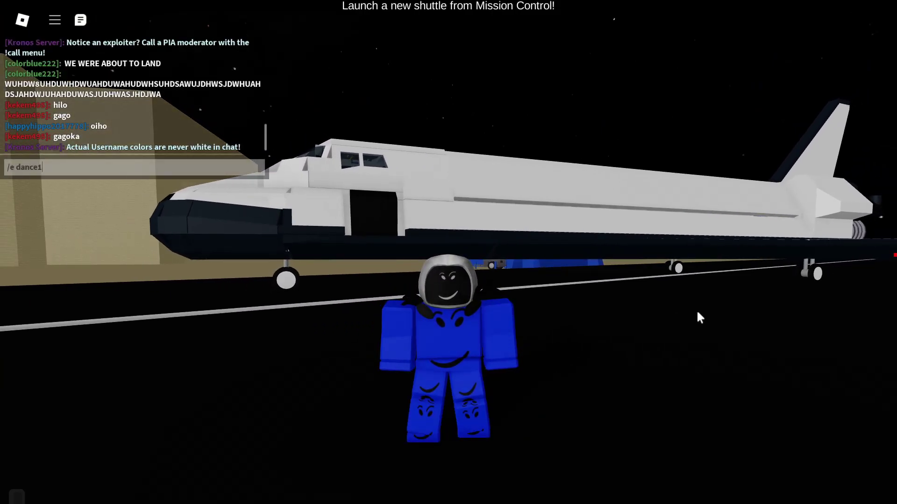
key(Return)
key(Left)
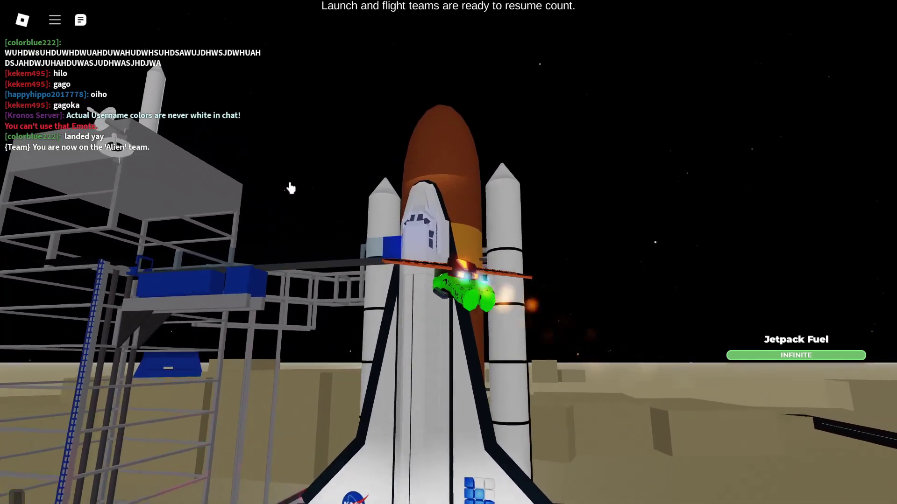
Face the gantry tower, equip the Taser from slot 2 and fire it.
key(a)
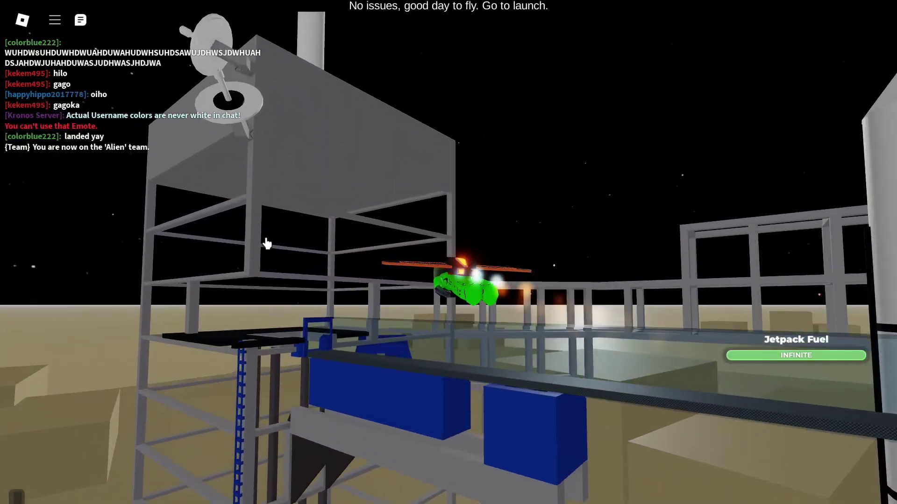
key(2)
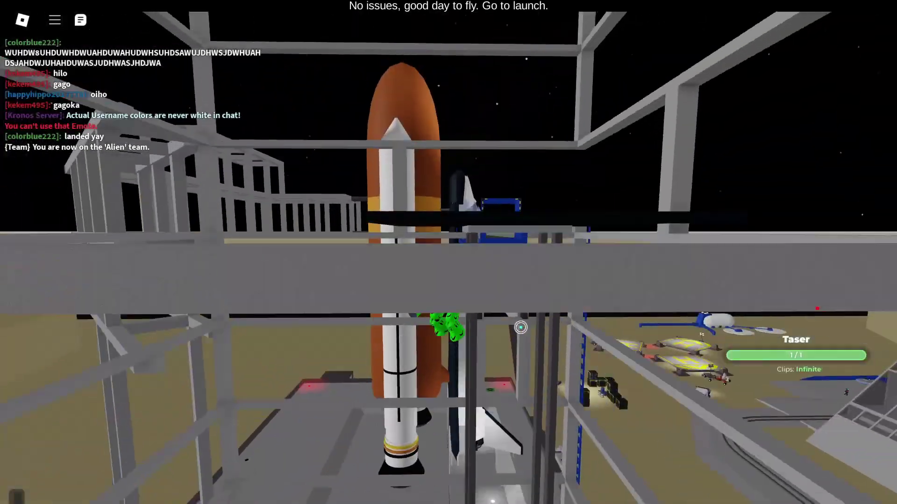
click(600, 260)
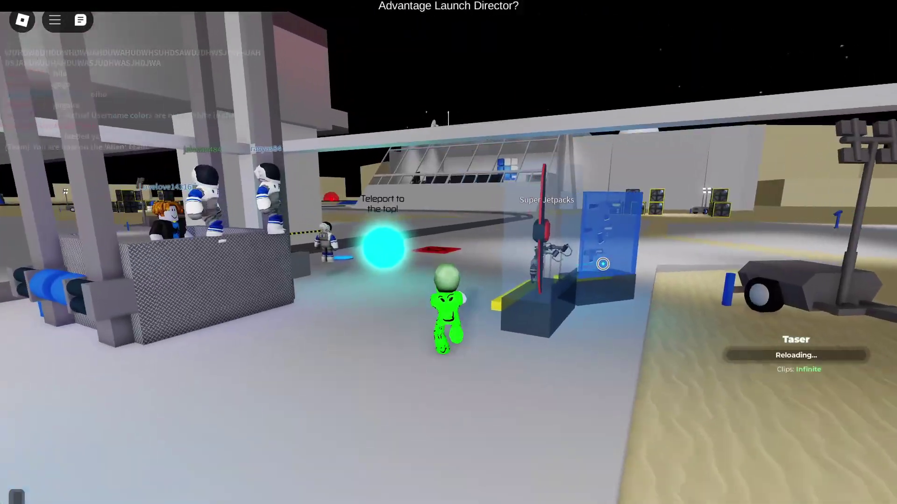
Walk through the teleport orb to the tower top, drop off, and tase a nearby player.
key(w)
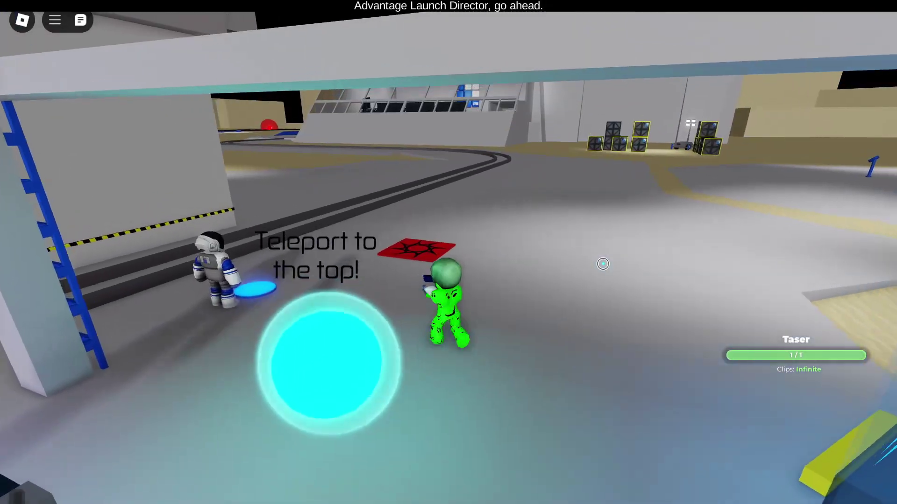
key(w)
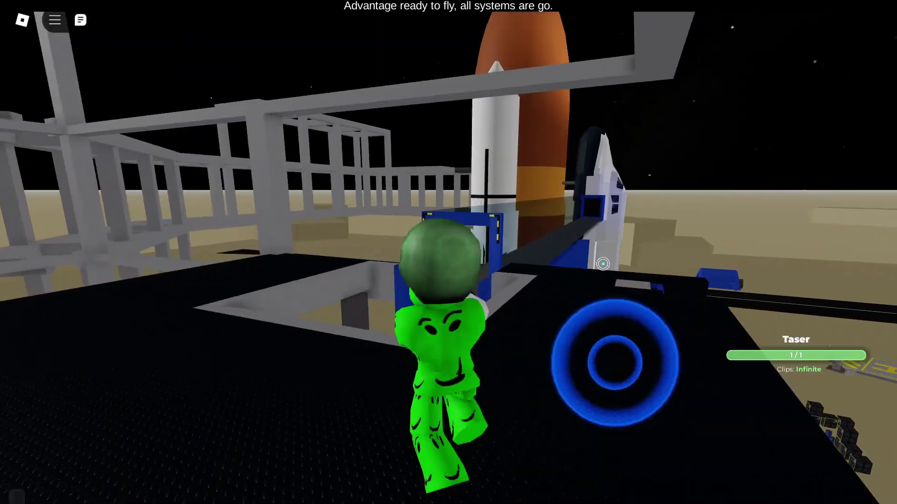
key(w)
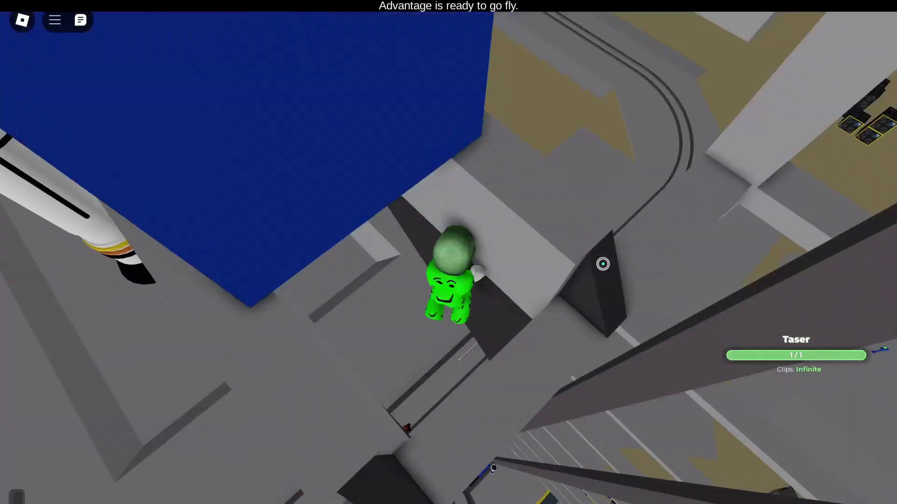
key(w)
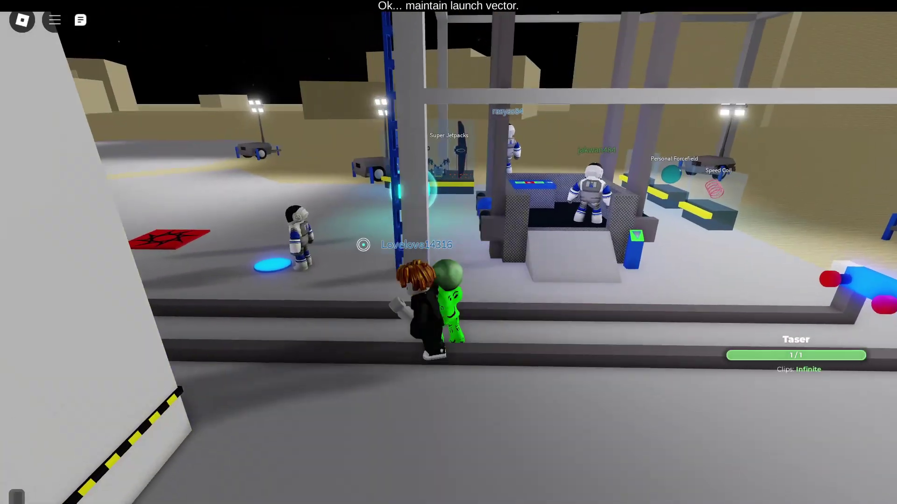
click(363, 244)
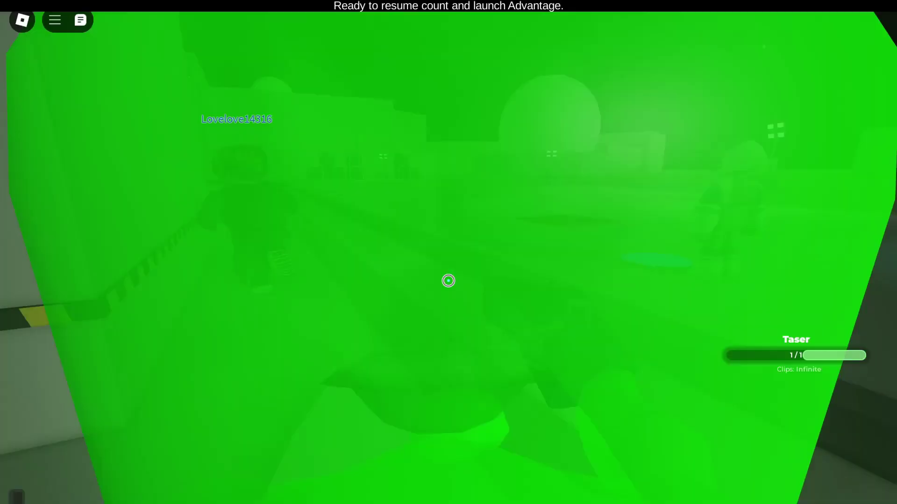
Walk along the wall, tase the fallen player three more times, then step back.
key(w)
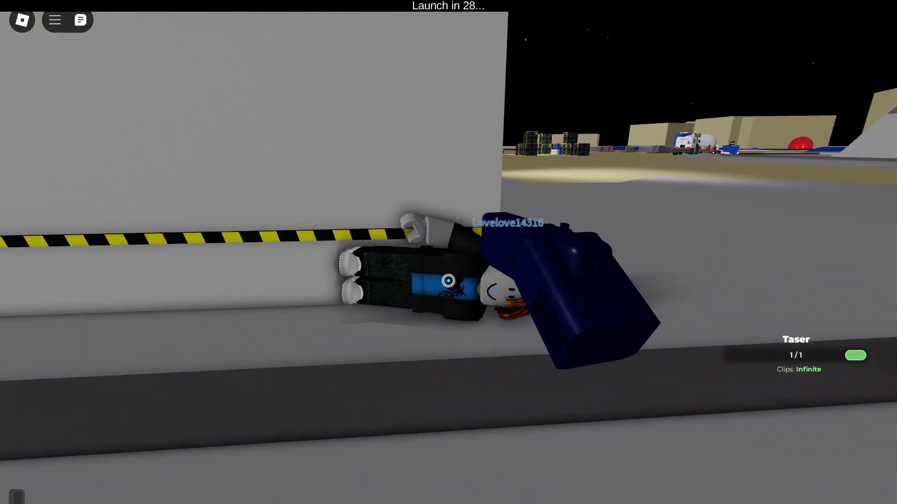
click(448, 281)
click(447, 281)
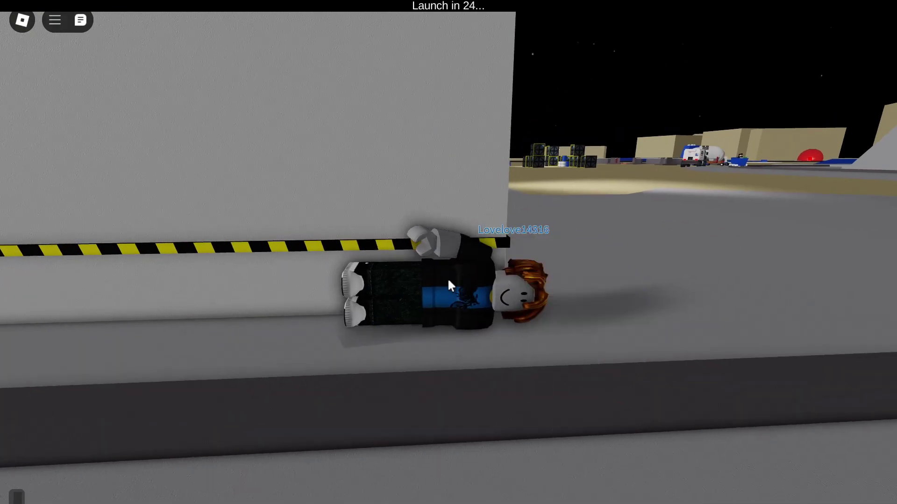
click(448, 281)
key(s)
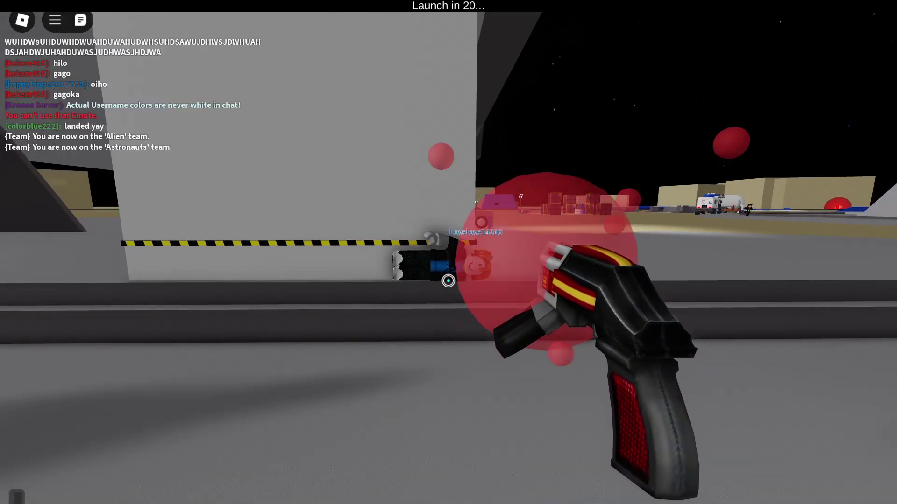
scroll(448, 281, down, 3)
scroll(448, 281, down, 3)
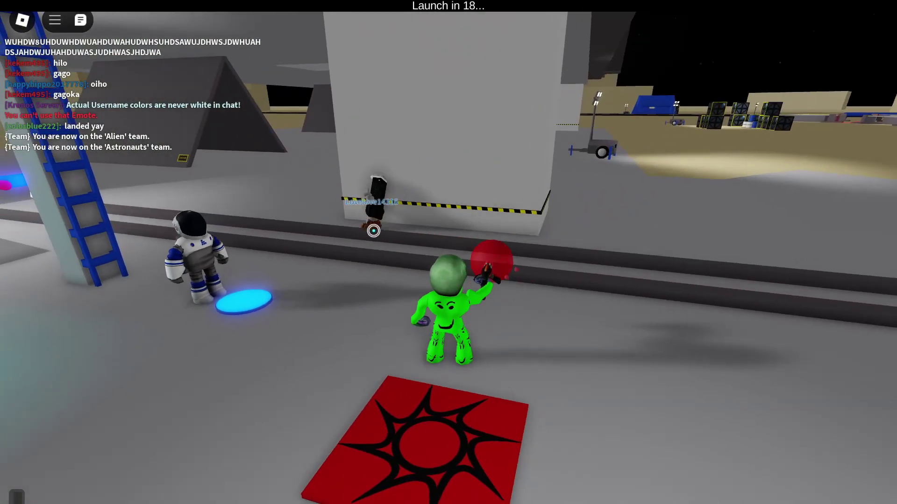
Walk the alien across the launch area, past the teleport orb, toward the rocket.
key(a)
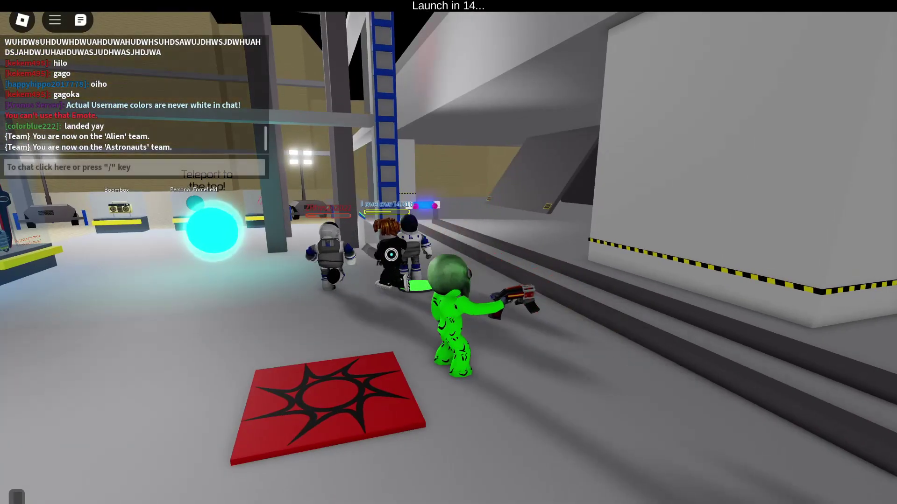
key(a)
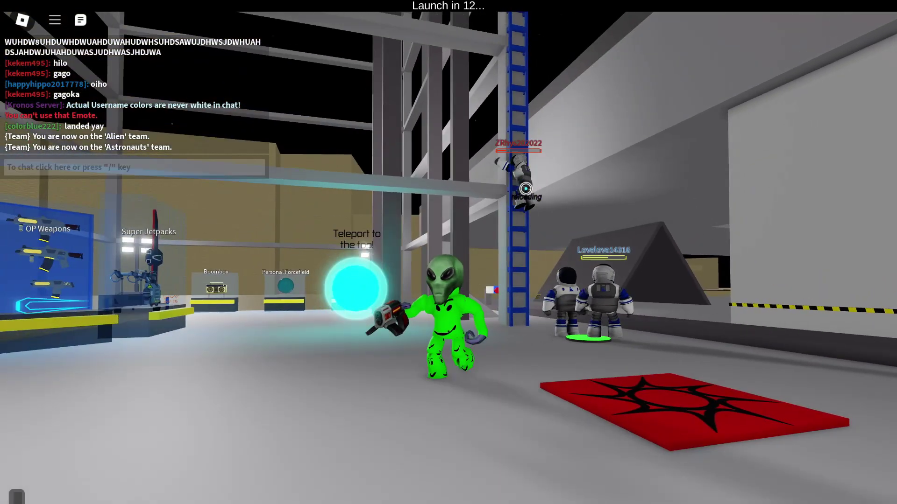
key(s)
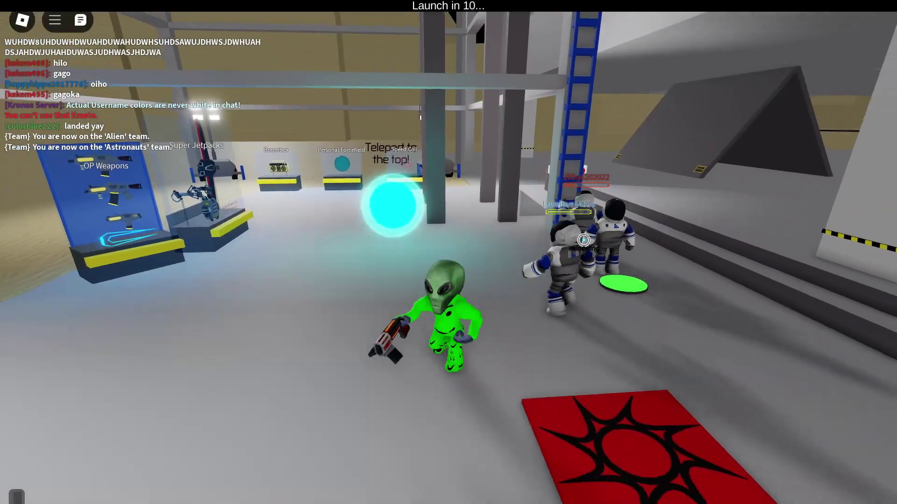
key(s)
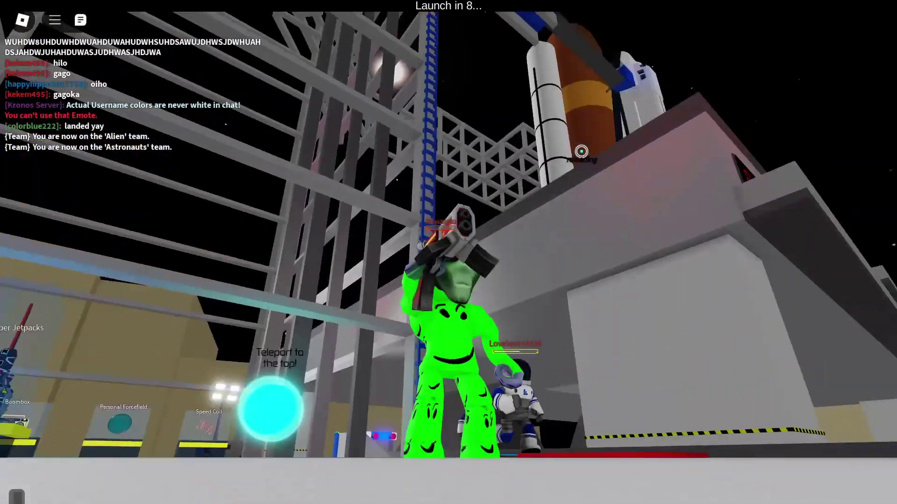
Jetpack up to the shuttle, post 'am human' in chat, and equip the Sub. Gun.
key(space)
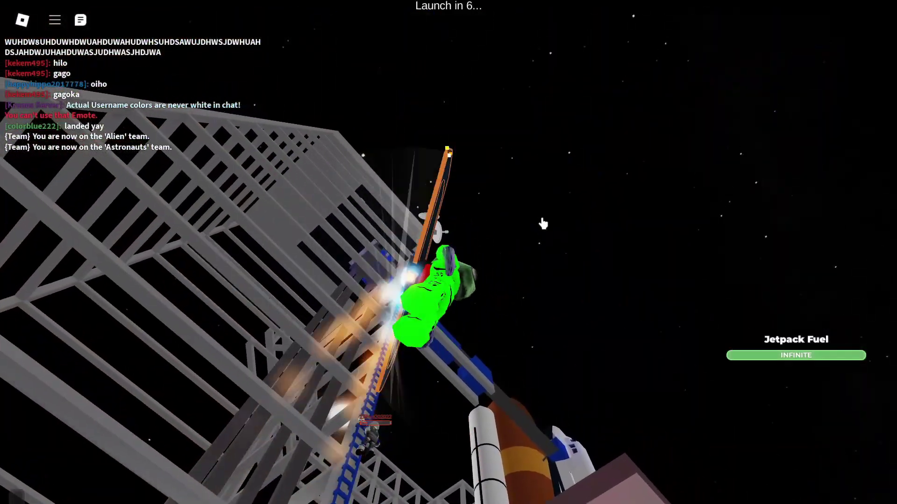
key(w)
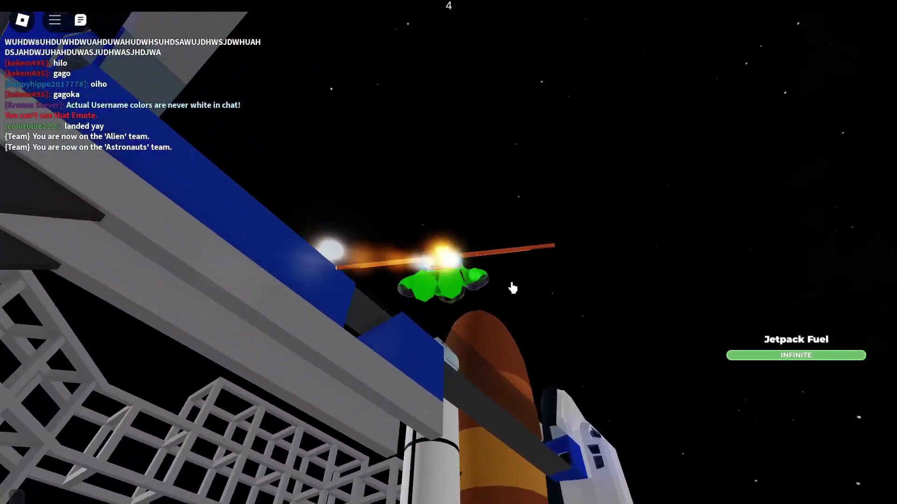
key(slash)
text(am human)
key(Return)
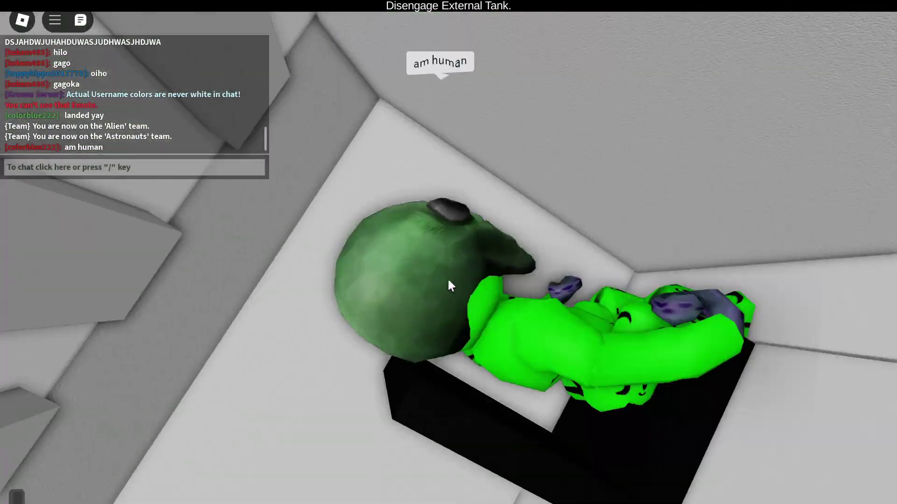
key(1)
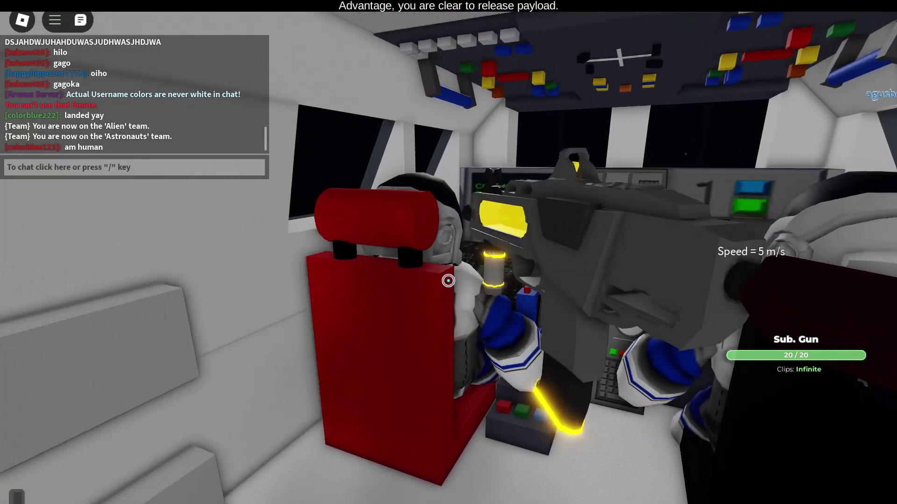
Gun down the seated cockpit astronaut, reload, and put the weapon away.
click(448, 280)
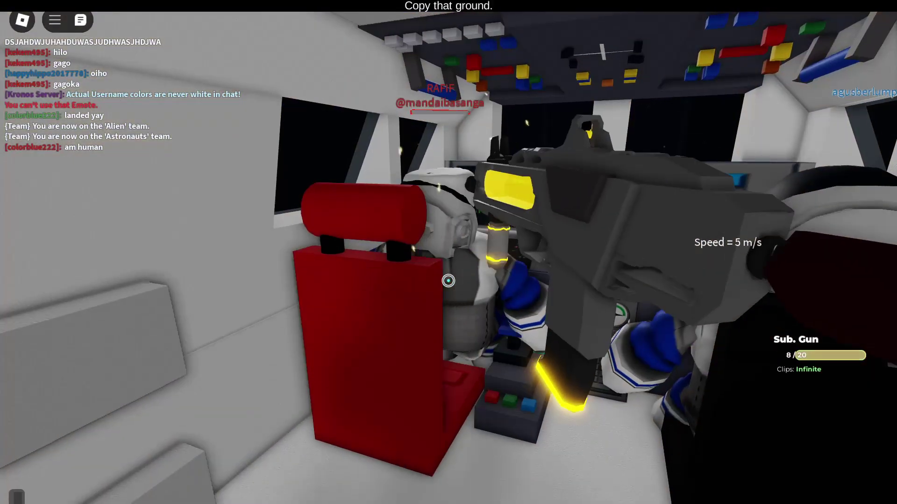
click(447, 281)
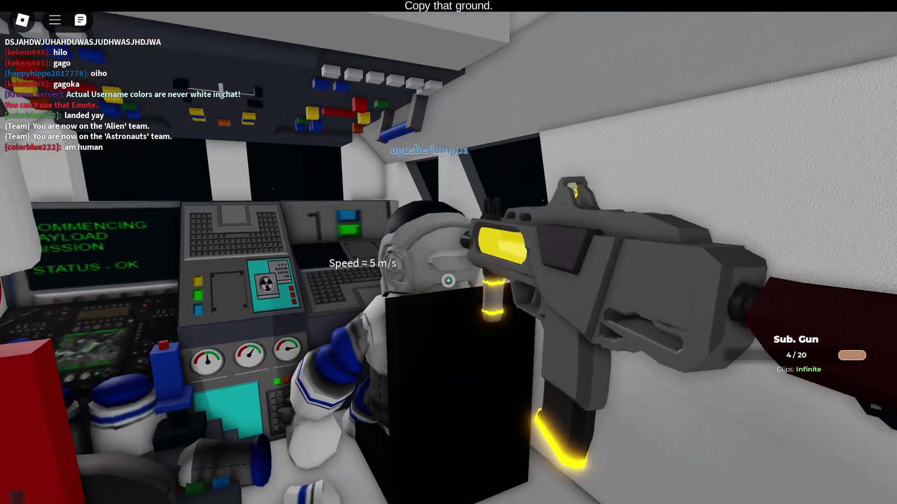
key(r)
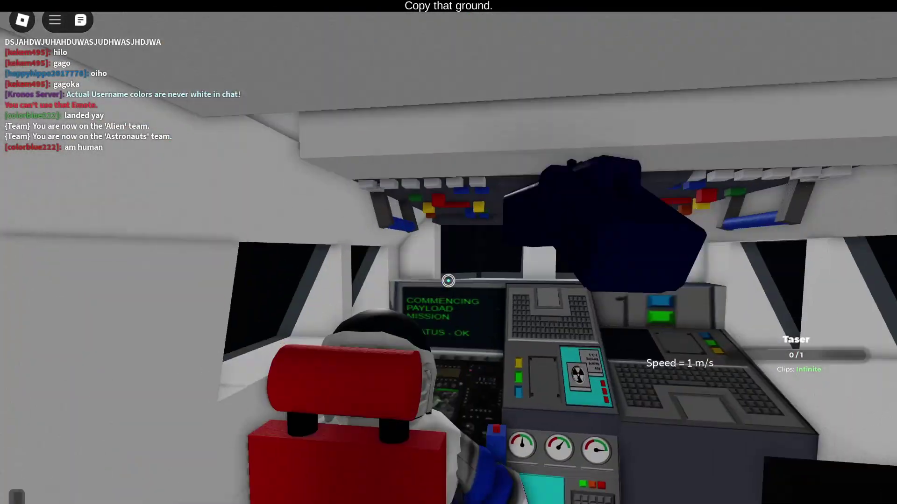
key(r)
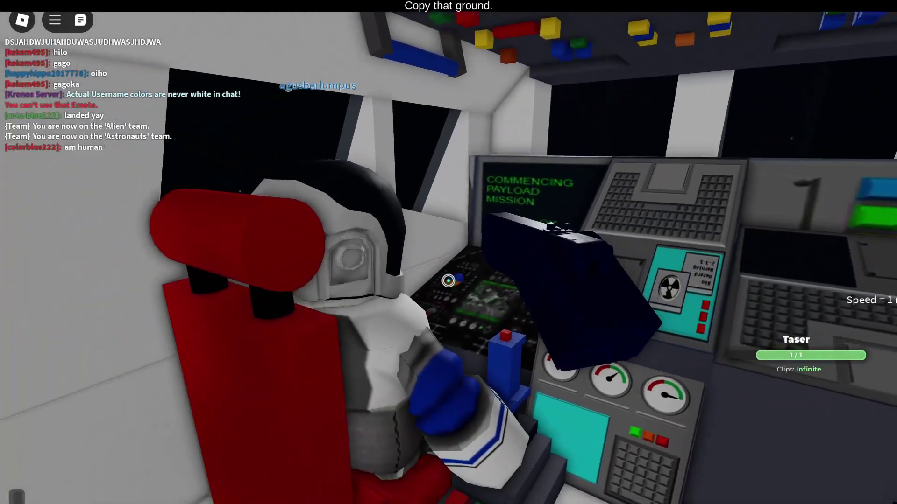
key(1)
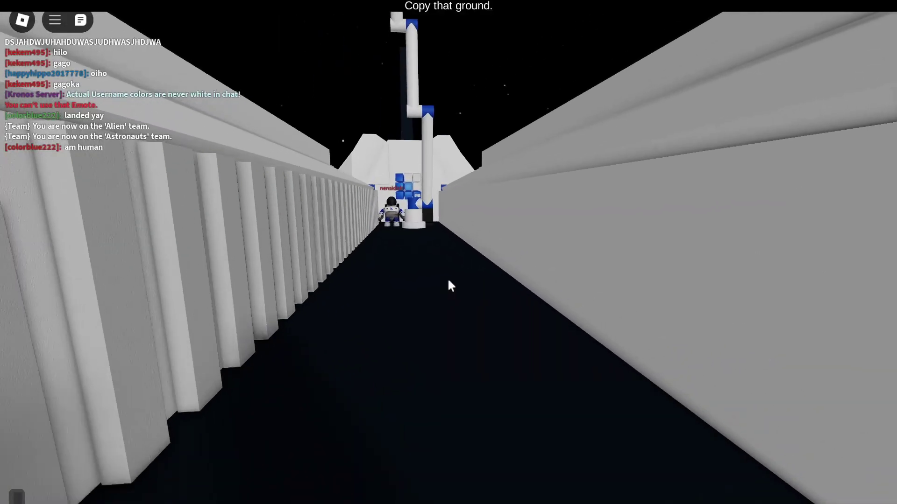
Re-arm in the payload bay, shoot the astronaut there, and reload the Sub. Gun.
key(1)
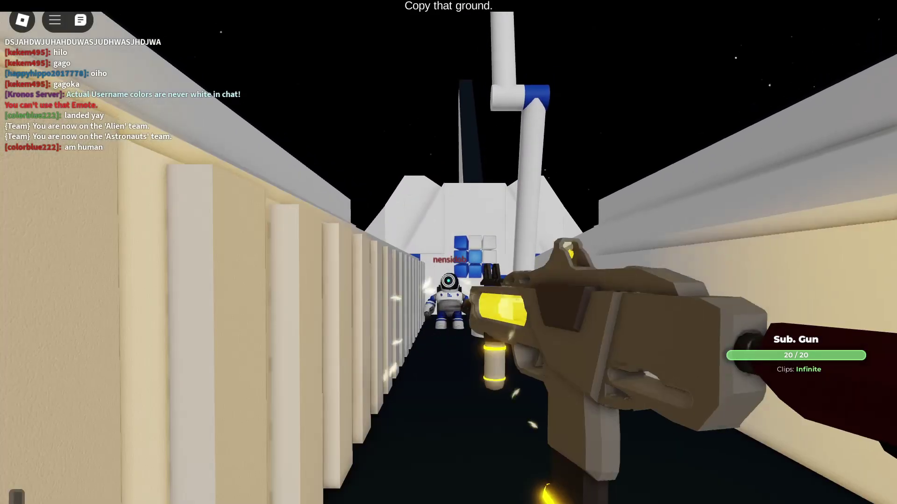
click(448, 281)
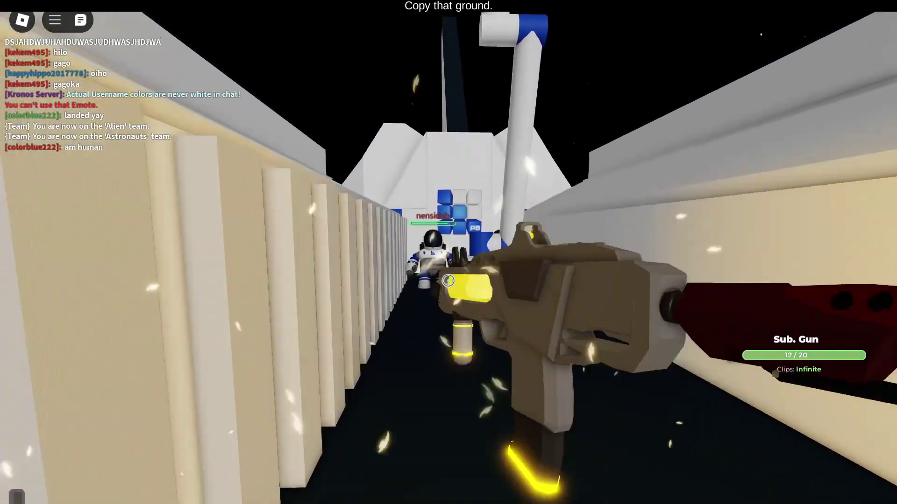
click(448, 282)
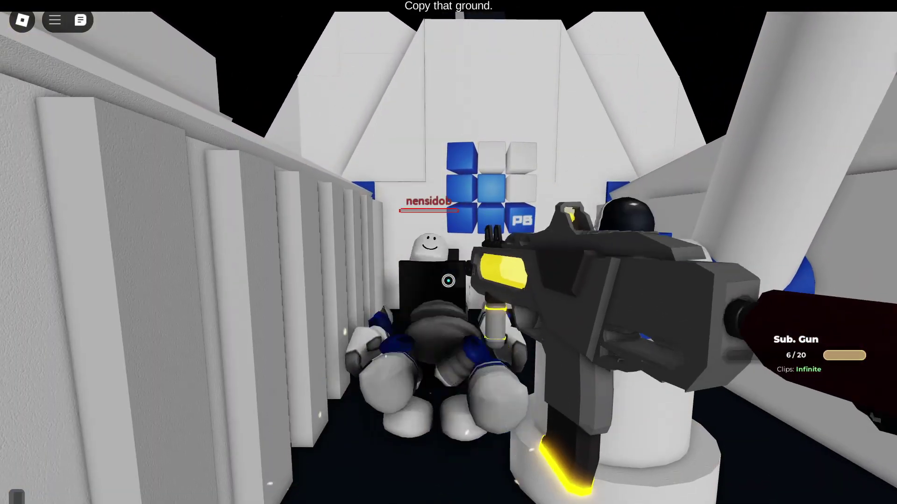
key(r)
scroll(448, 281, down, 5)
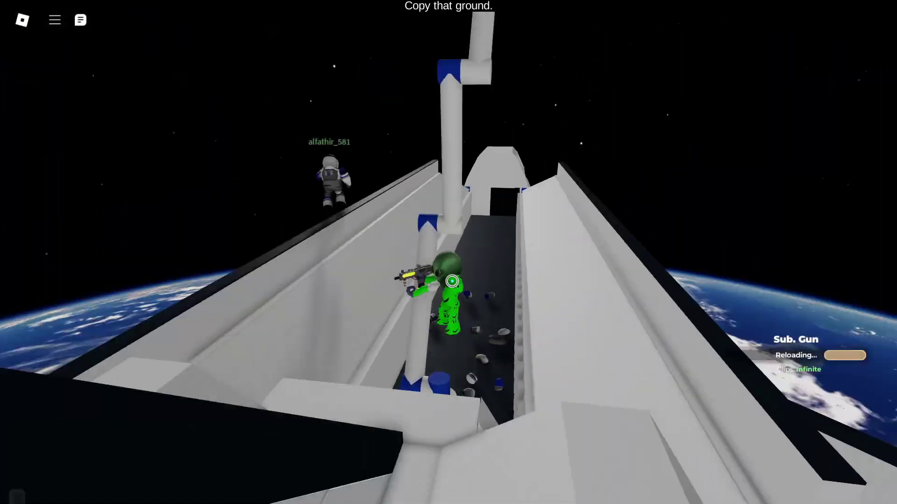
scroll(449, 281, up, 5)
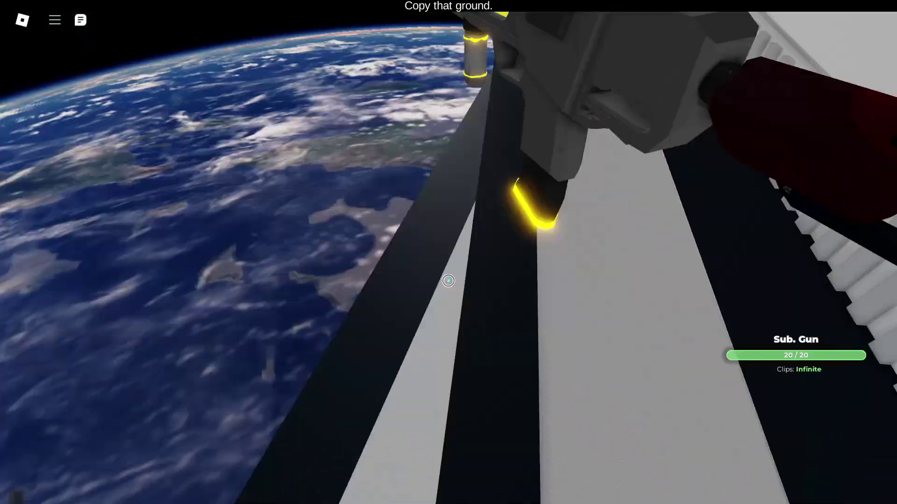
scroll(449, 281, down, 5)
scroll(449, 280, down, 5)
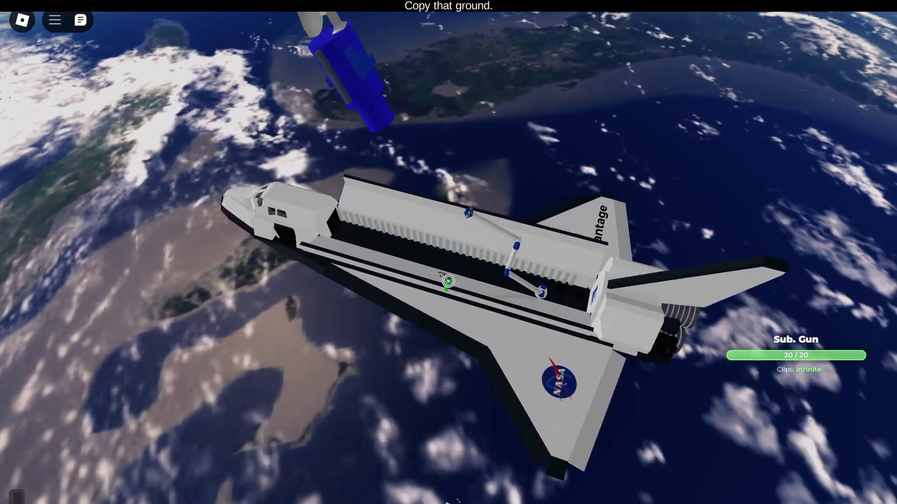
scroll(448, 281, up, 5)
scroll(448, 281, up, 3)
scroll(448, 281, up, 2)
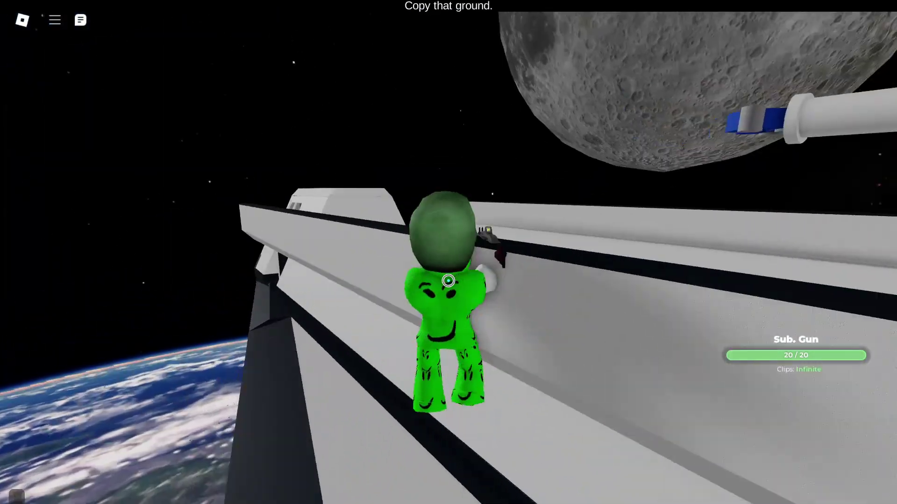
Turn along the shuttle wall and jetpack off the orbiting shuttle into space.
key(Left)
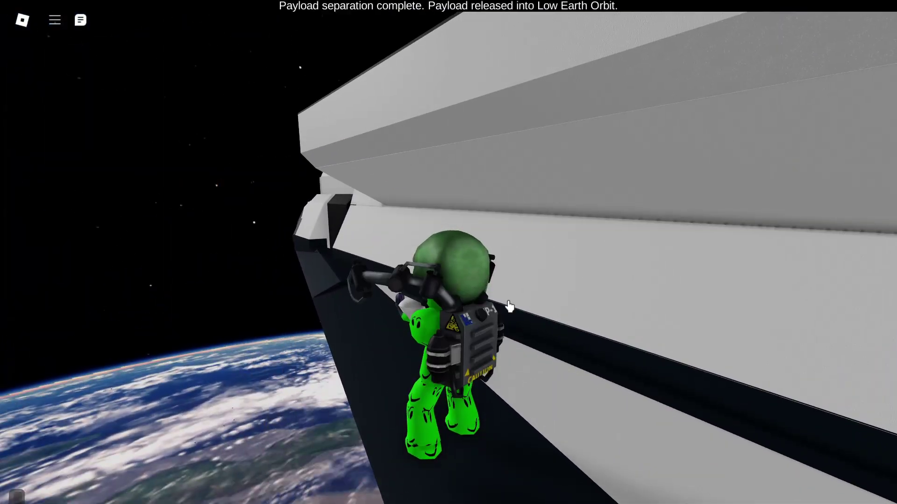
key(space)
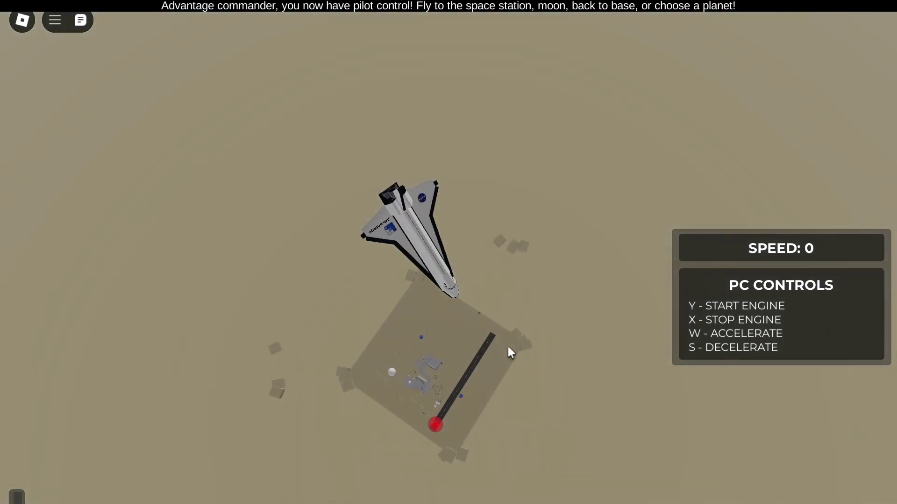
Accelerate the shuttle toward the base and land it on the runway.
key(y)
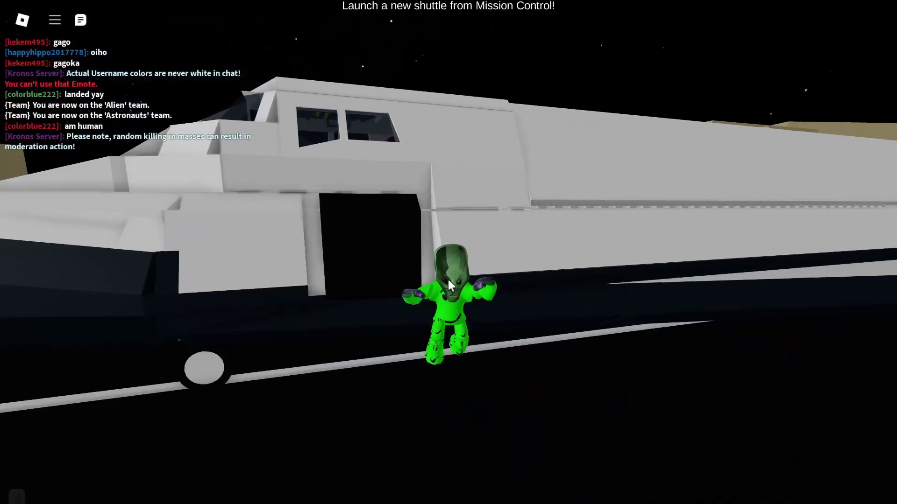
scroll(448, 279, down, 5)
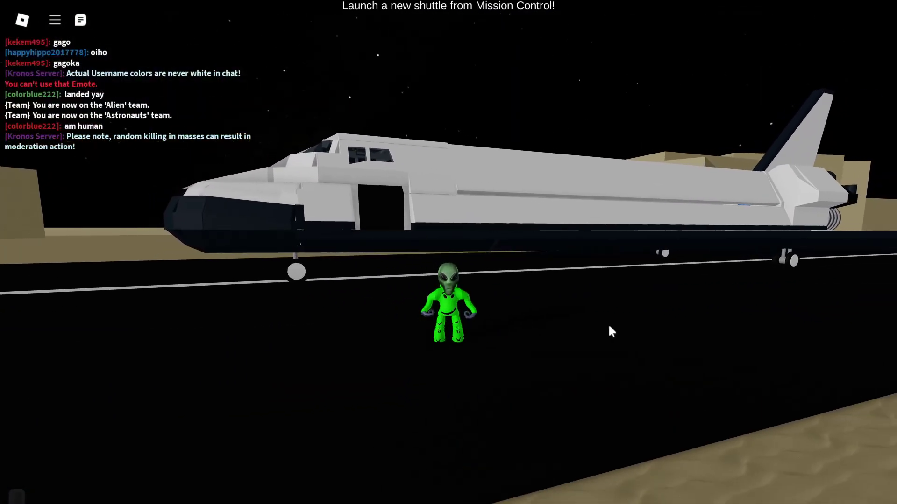
scroll(608, 333, up, 3)
scroll(448, 280, up, 3)
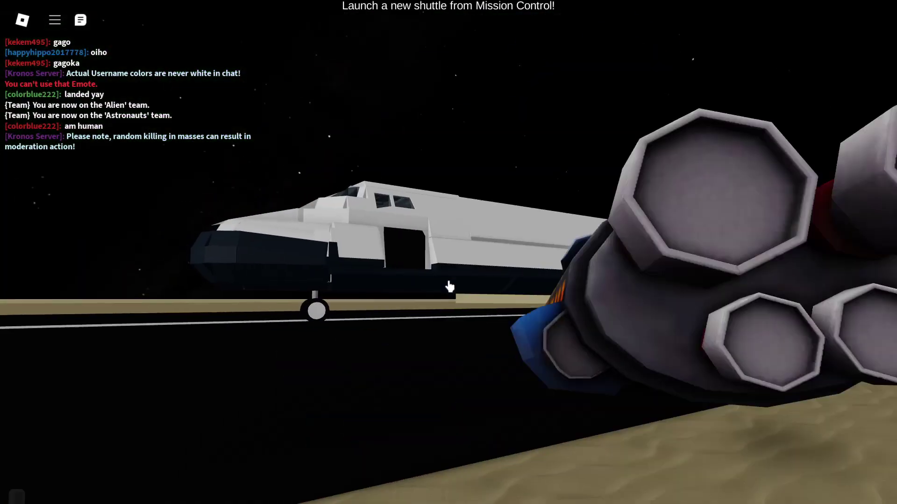
scroll(448, 278, down, 4)
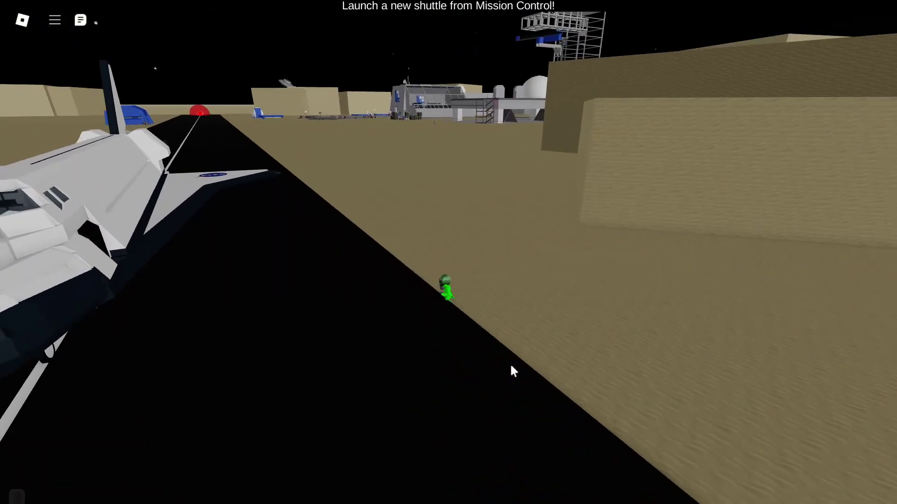
Turn the view down the runway, jetpack off, and land facing the camera on the sand.
drag(511, 364, 540, 233)
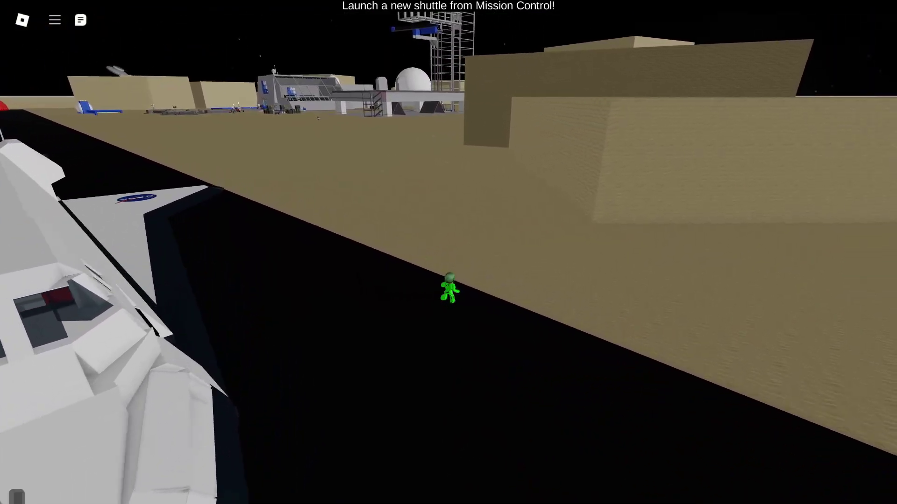
key(space)
key(s)
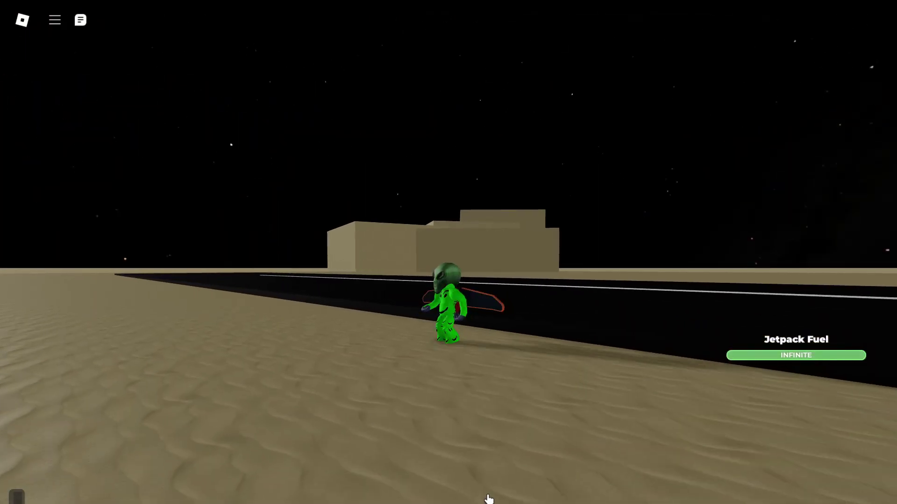
key(s)
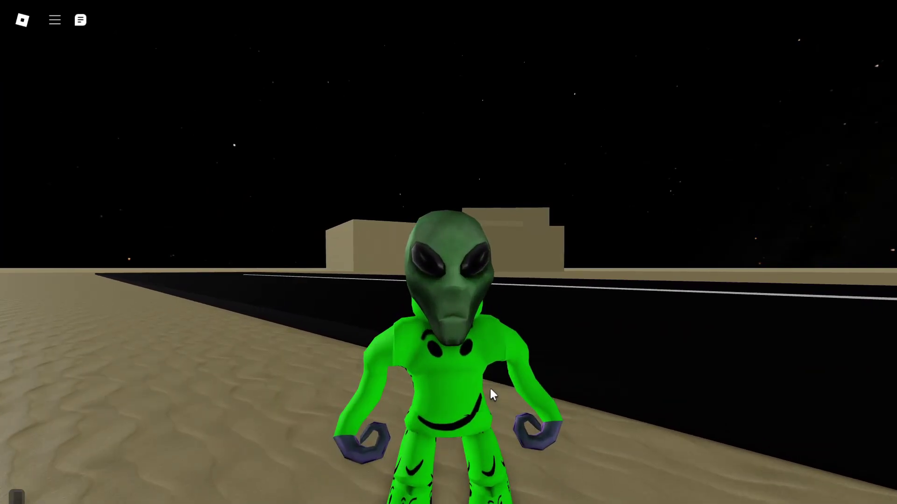
key(w)
key(s)
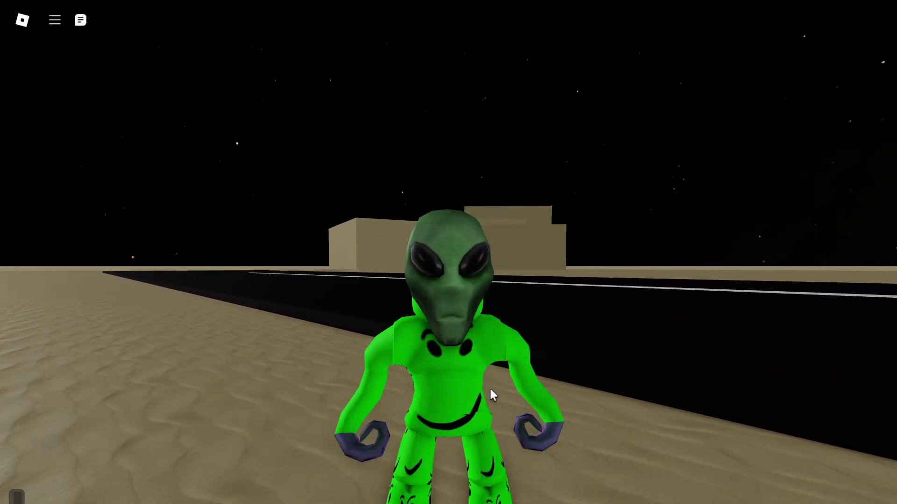